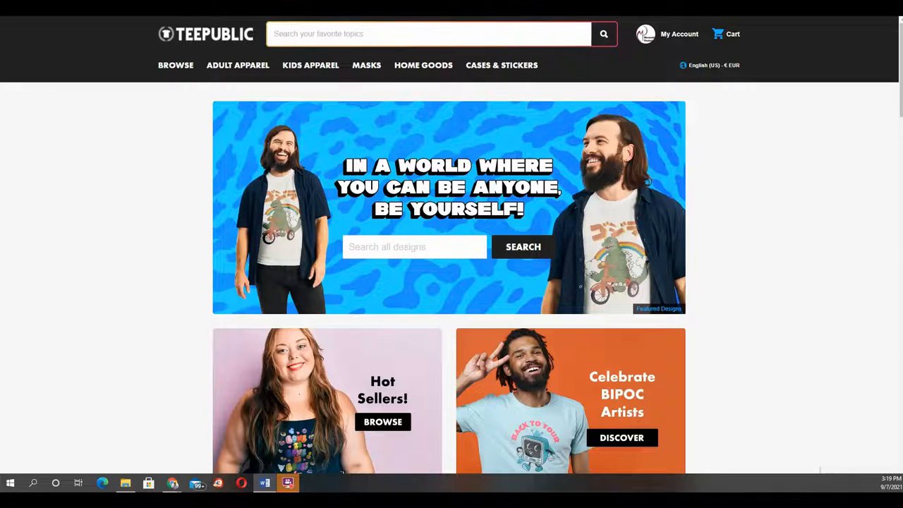
Step: Review the TeePublic earnings table for T-shirt styles
click(330, 34)
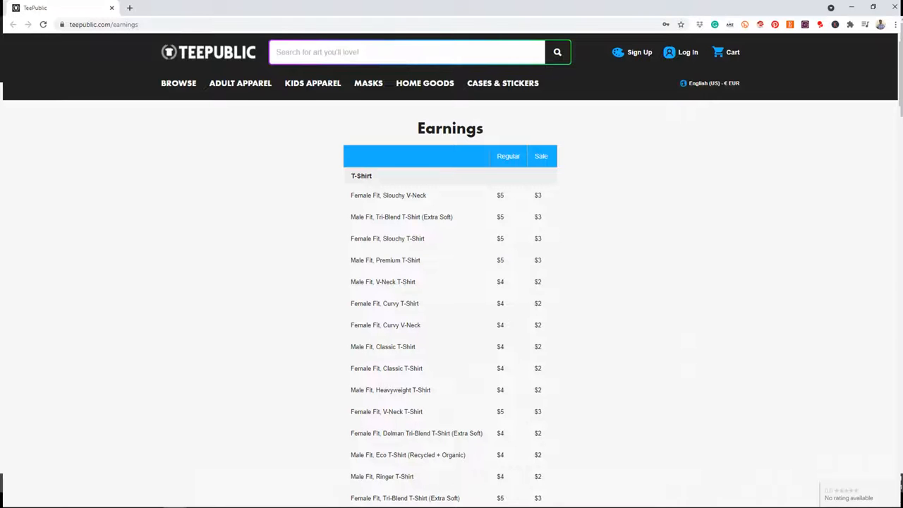
scroll(452, 282, down, 5)
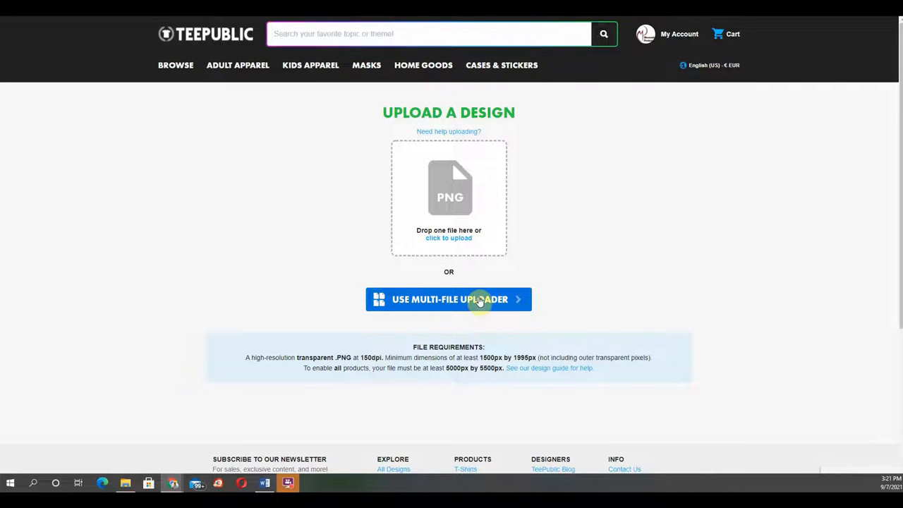
Step: Upload the Pumpkin T-shirt file as a new design
click(459, 197)
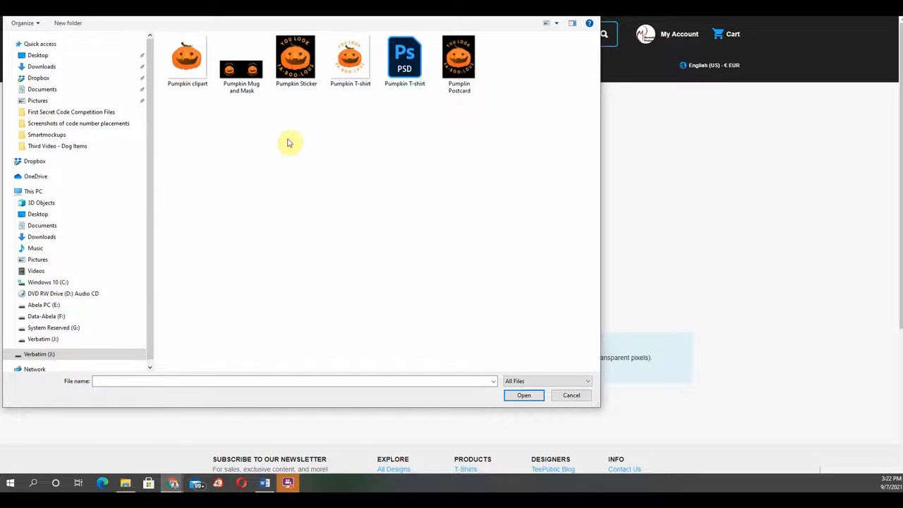
click(345, 68)
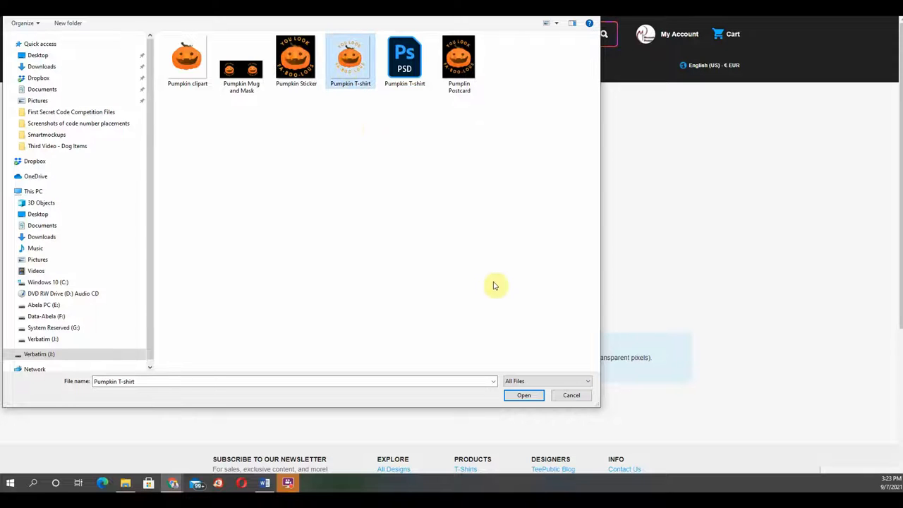
click(524, 396)
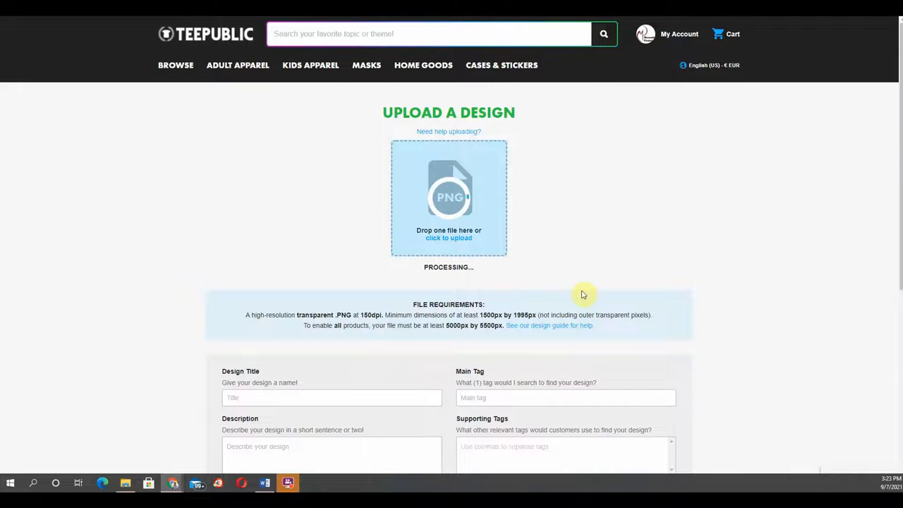
Step: Review the uploaded artwork preview and the file size requirements
scroll(583, 295, down, 1)
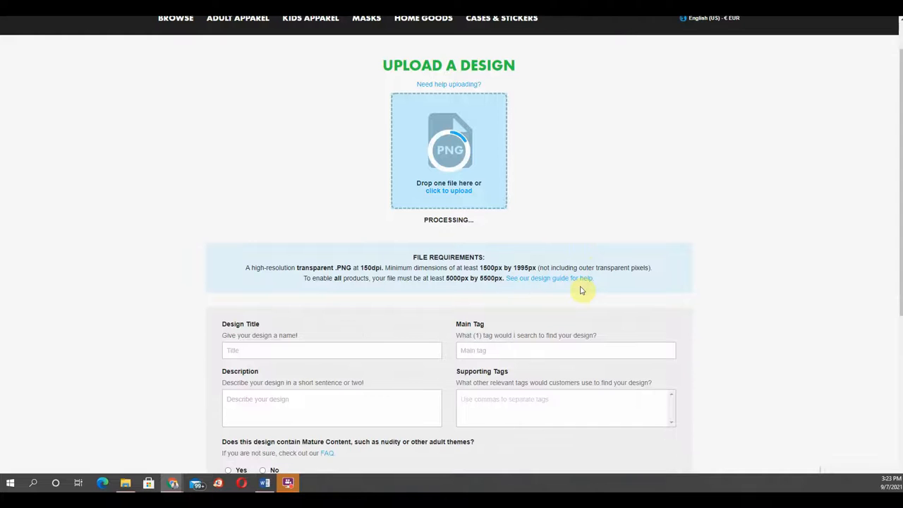
scroll(583, 290, down, 2)
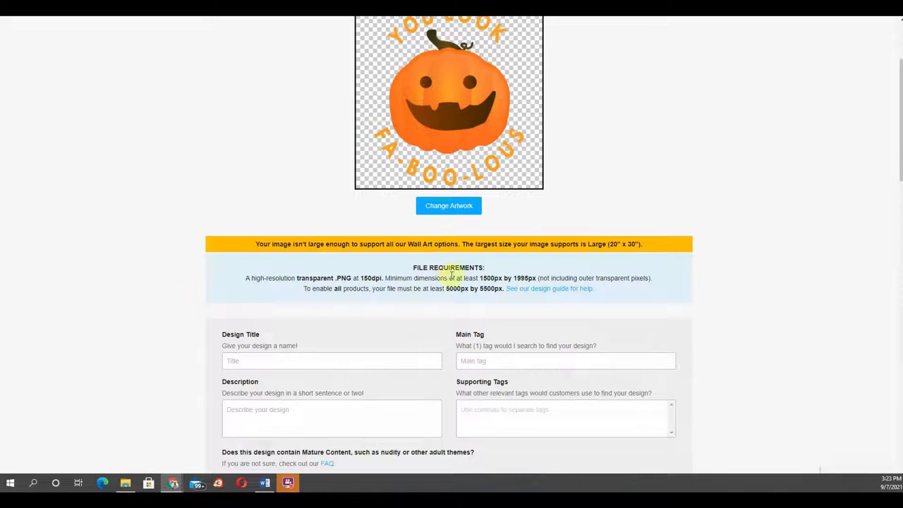
drag(446, 288, 506, 290)
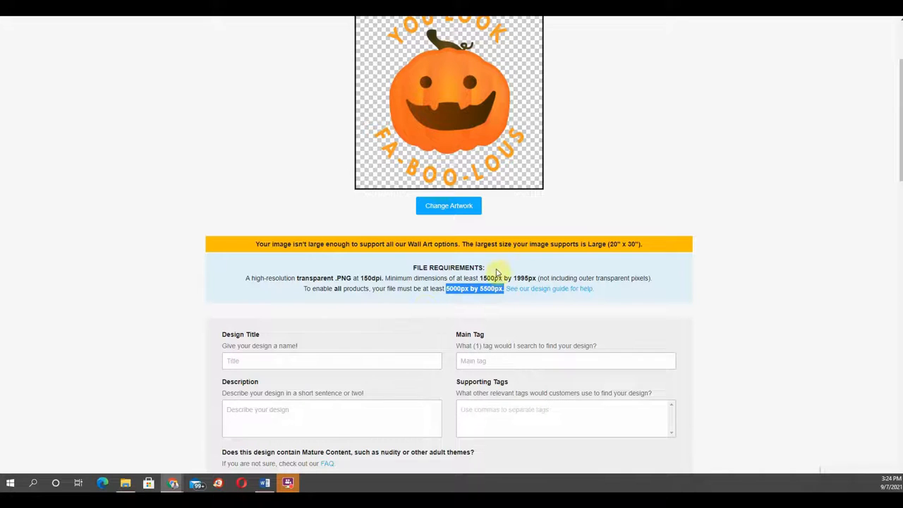
scroll(525, 259, up, 3)
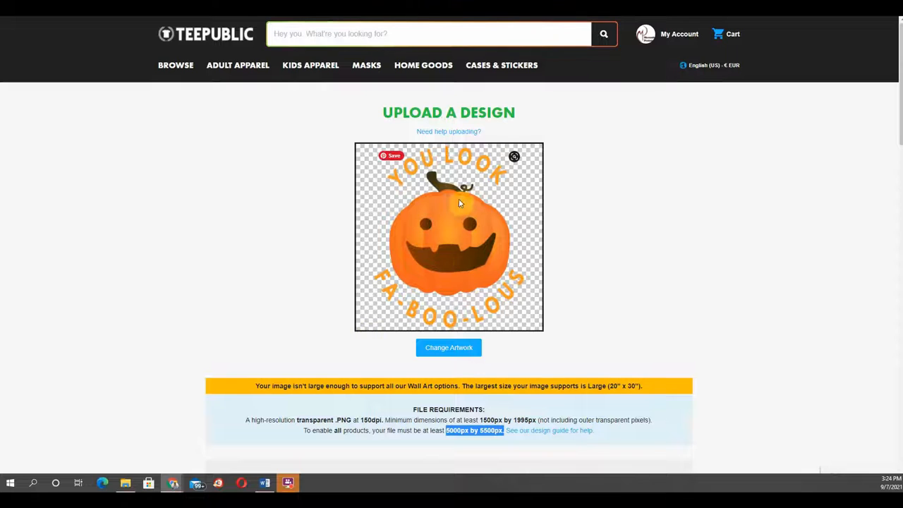
scroll(459, 263, down, 3)
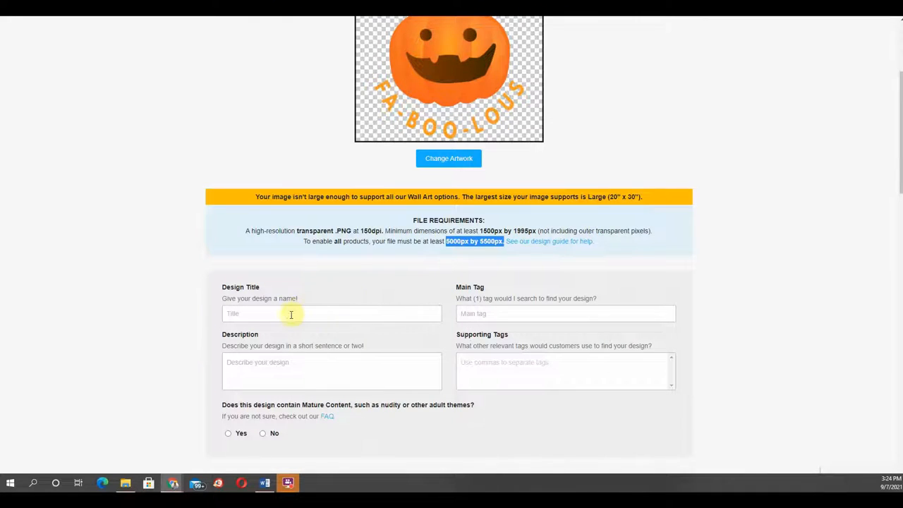
Step: Examine the Design Title, Main Tag, Description and Supporting Tags fields of the upload form
click(291, 315)
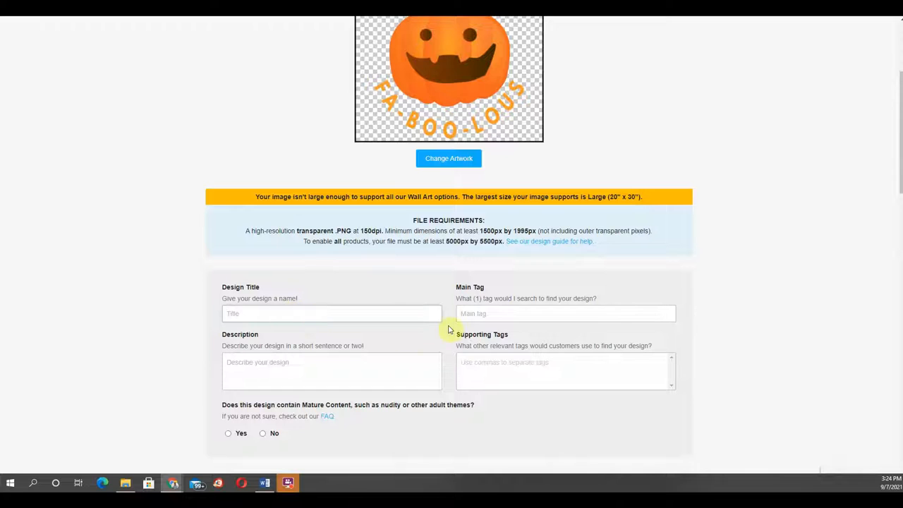
click(474, 315)
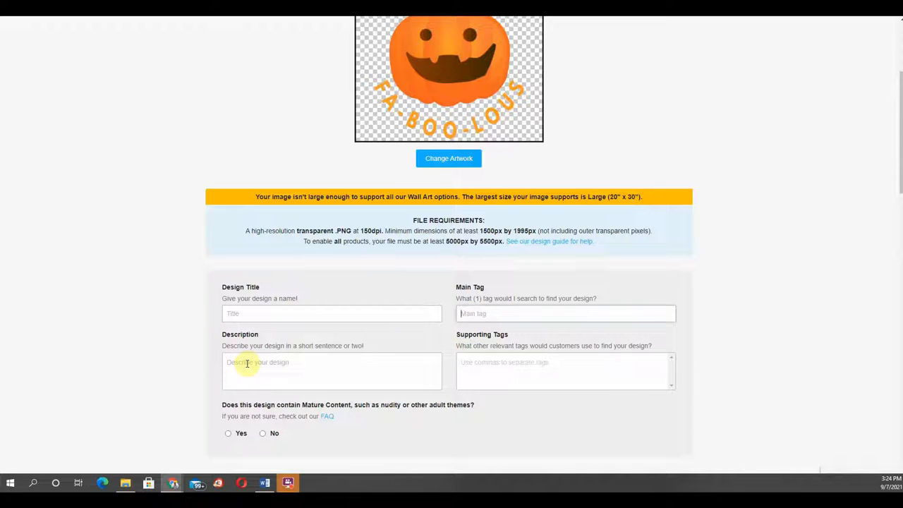
click(499, 360)
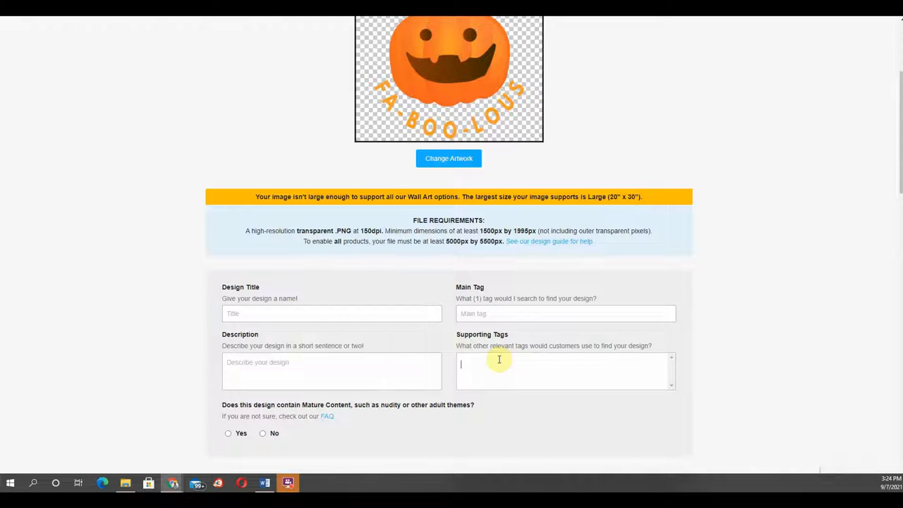
drag(221, 286, 265, 293)
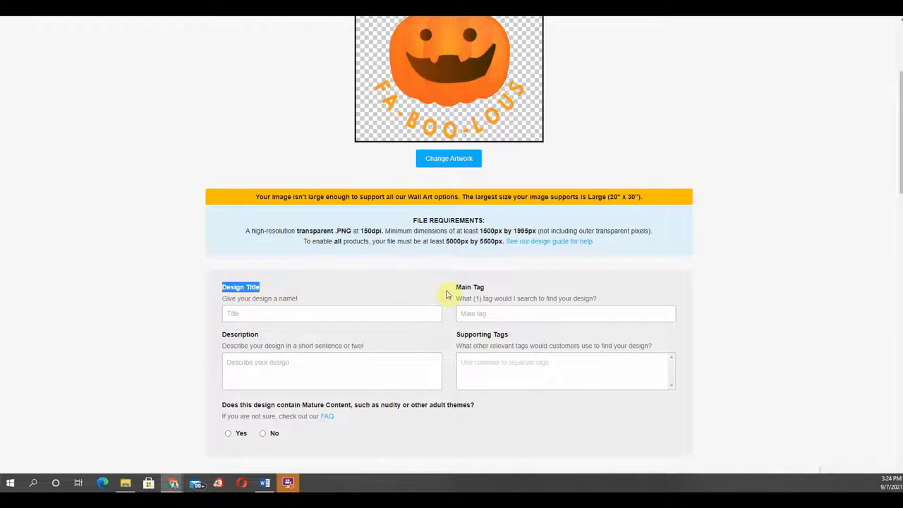
drag(457, 291, 484, 294)
click(223, 337)
drag(225, 338, 261, 336)
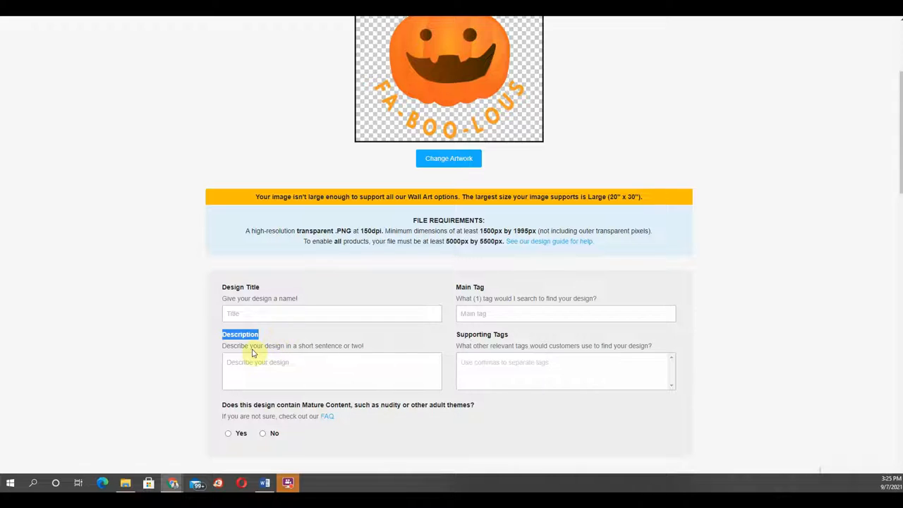
click(231, 363)
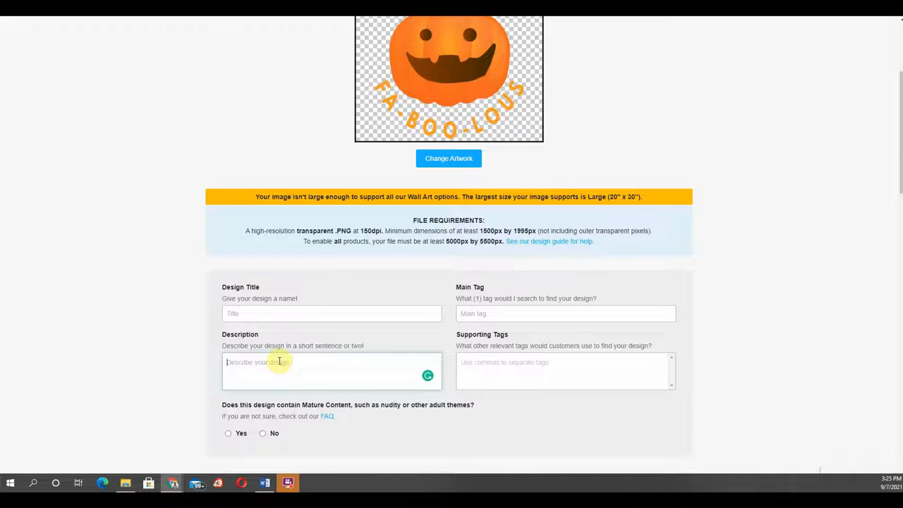
click(232, 364)
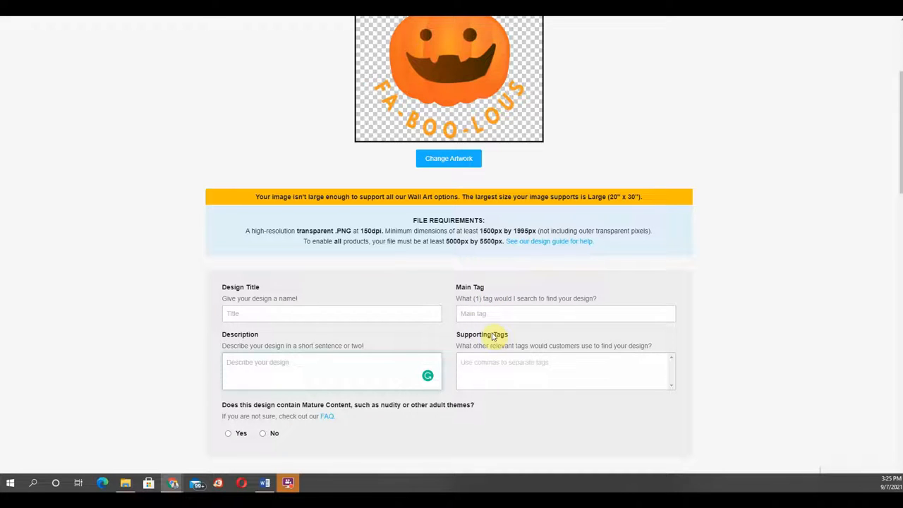
Step: Set the main tag to the suggested "halloween pumpkin face costume" after entering Halloween Pumpkin
click(491, 315)
text(Halloween)
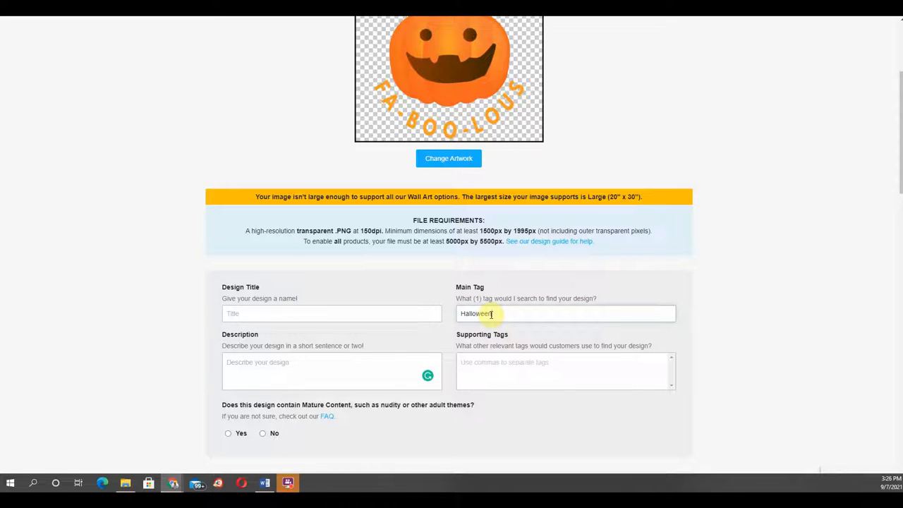
text( Pump)
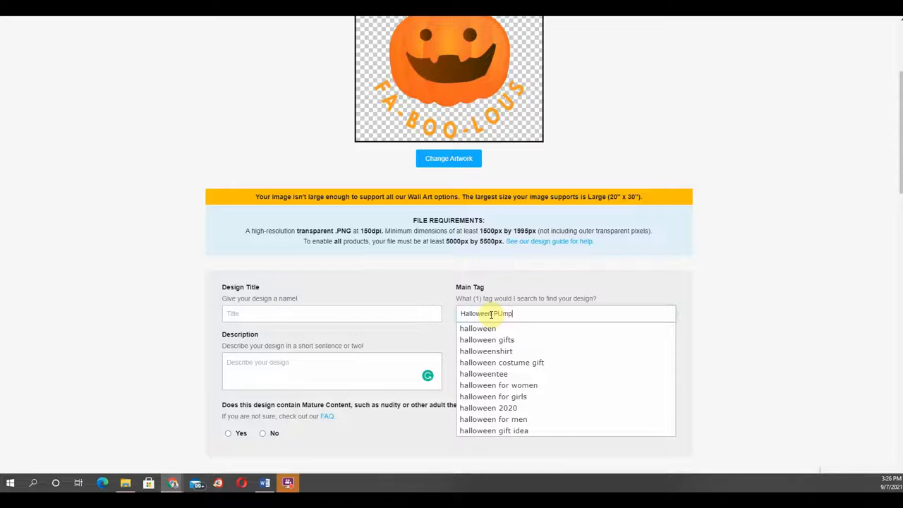
text(kin)
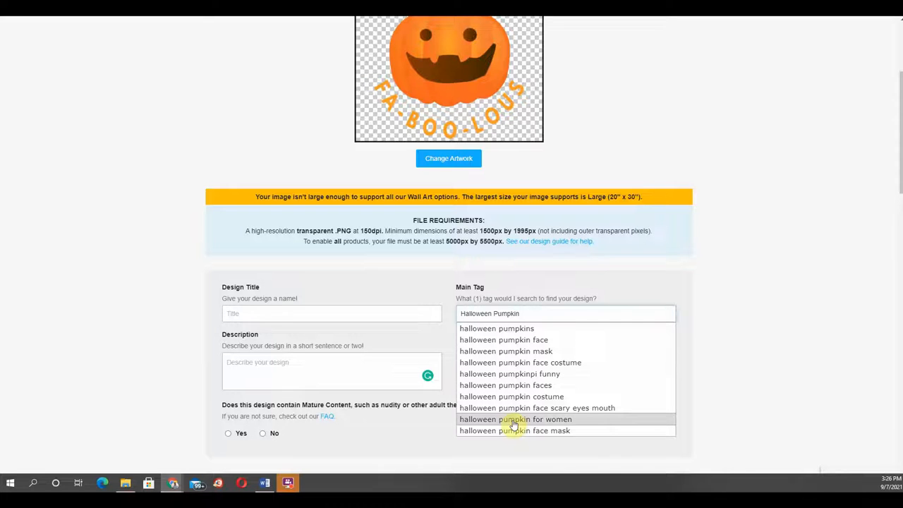
click(505, 362)
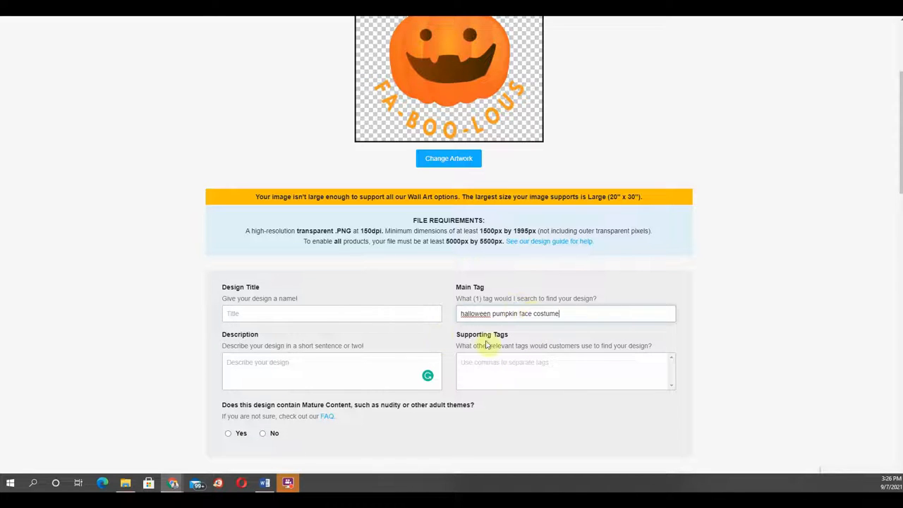
Step: Add supporting tags halloween pumpkin face, halloween, halloween costume gift, halloween for girls and halloweenshirt from the suggestions
click(481, 364)
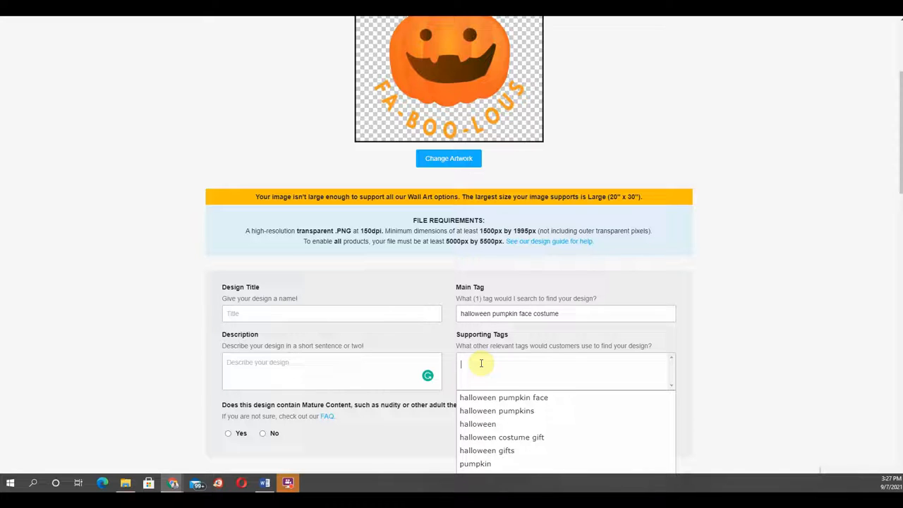
click(466, 399)
click(470, 379)
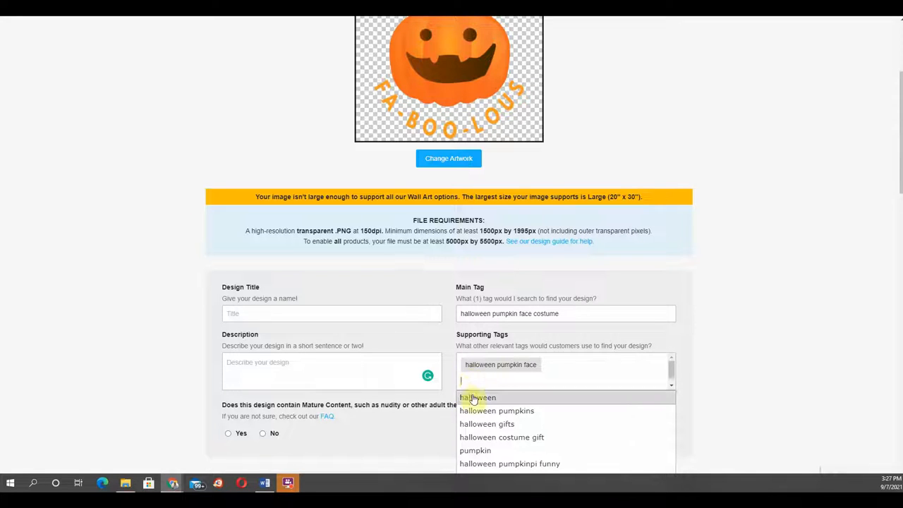
click(471, 400)
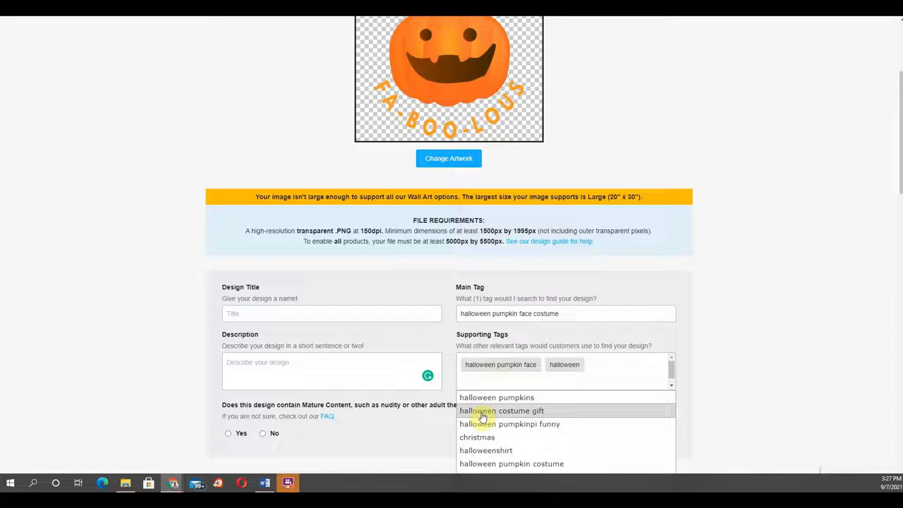
click(482, 415)
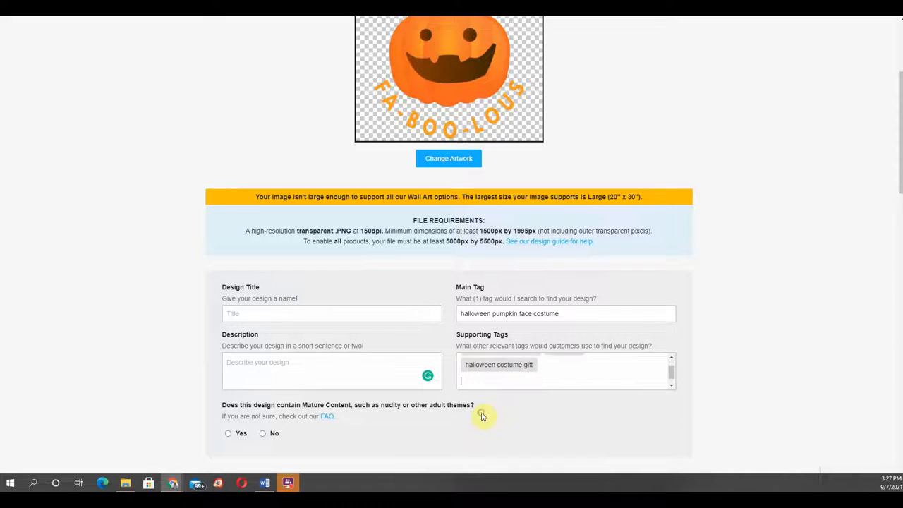
click(470, 463)
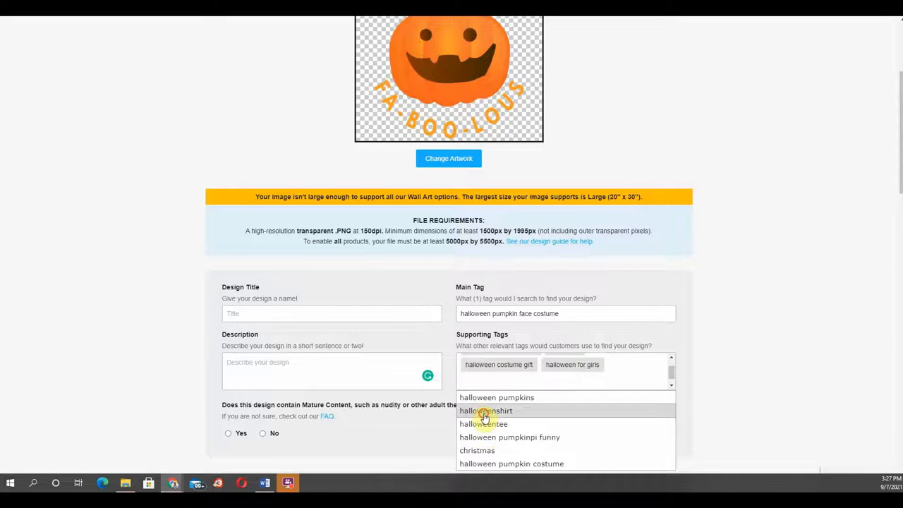
click(484, 412)
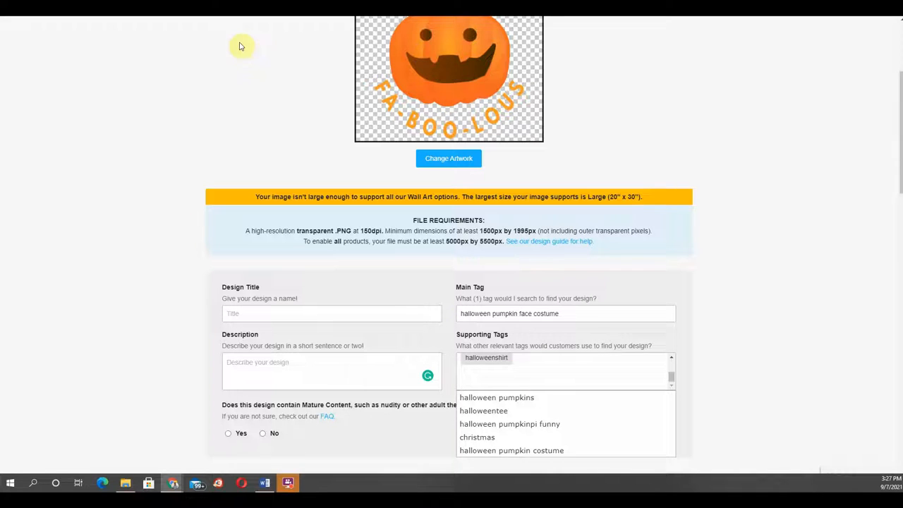
Step: Open TeePublic in a new tab and search for halloween pumpkin designs
key(ctrl+t)
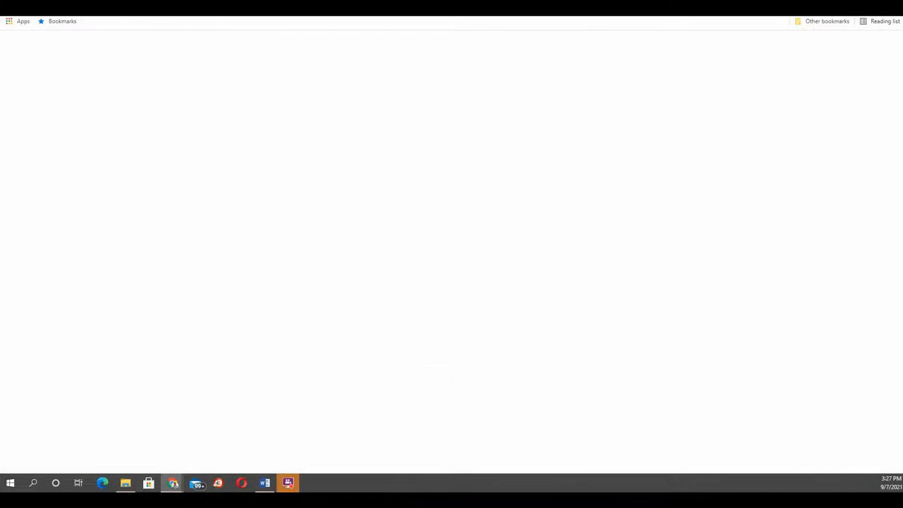
text(teepublic)
key(Return)
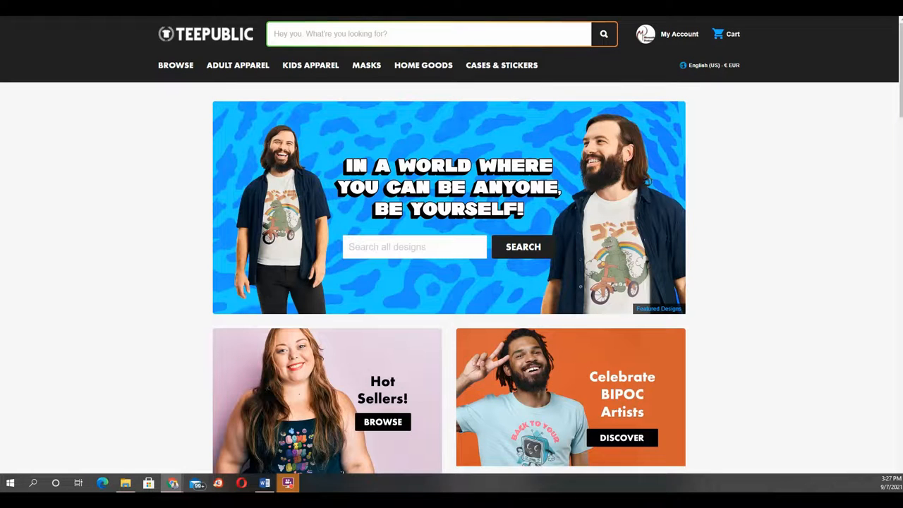
click(361, 249)
text(hal)
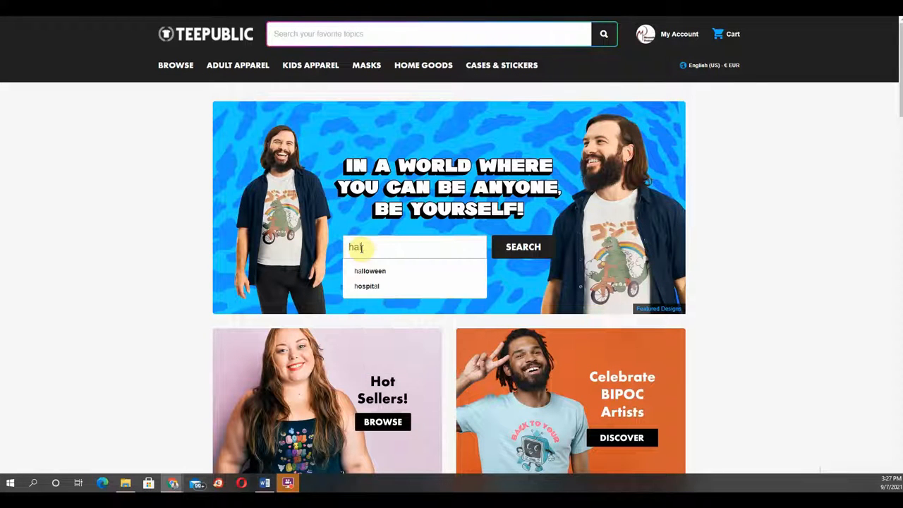
text(loween pumpkin)
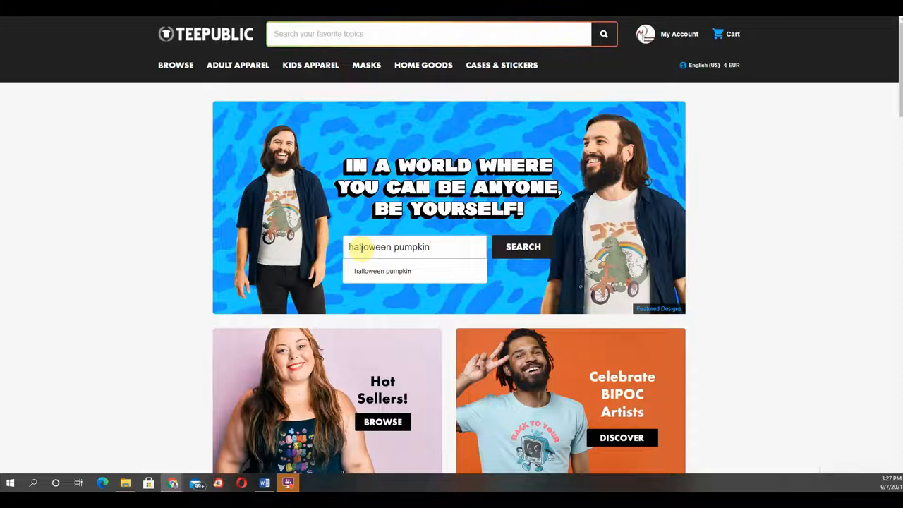
key(Return)
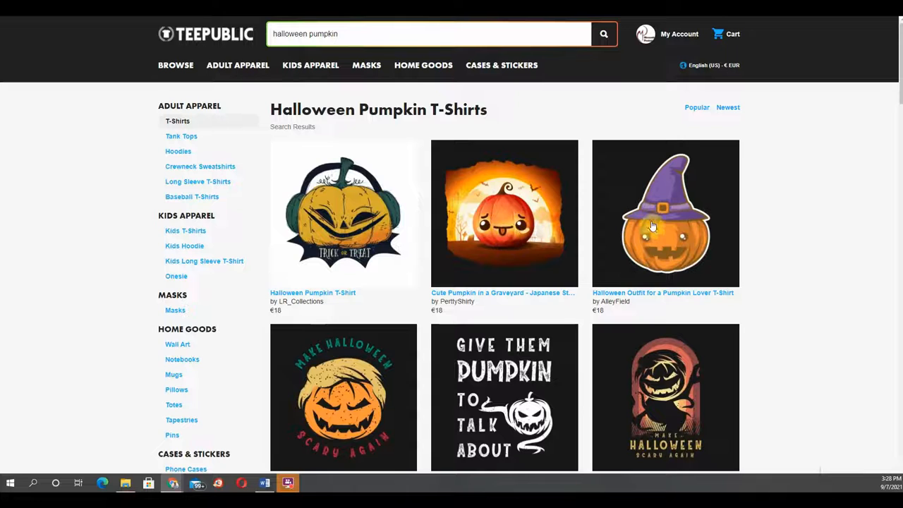
Step: Open the Halloween Outfit for a Pumpkin Lover T-shirt and review its description and applied tags
click(645, 243)
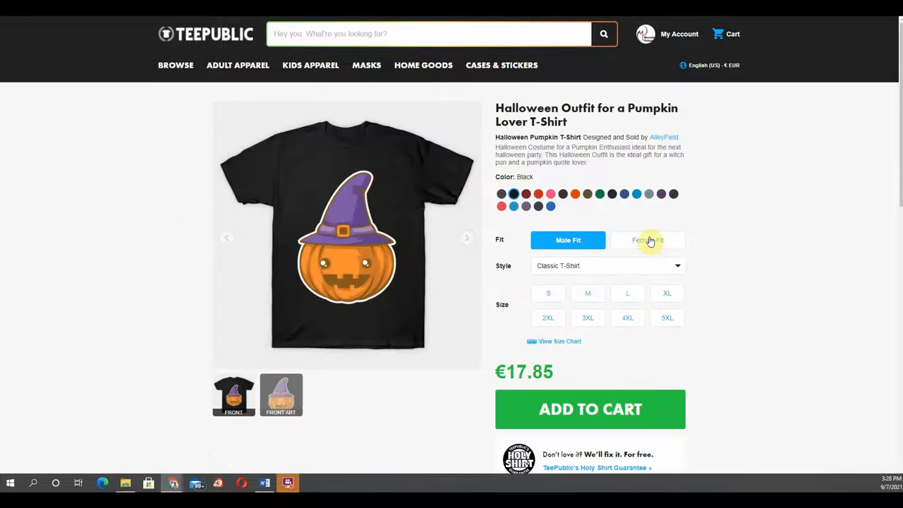
drag(497, 144, 602, 168)
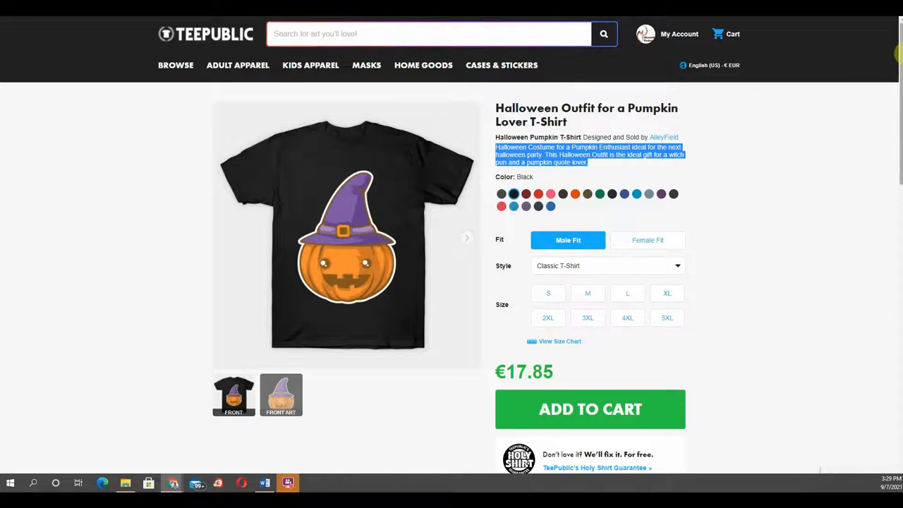
drag(897, 77, 847, 259)
scroll(781, 237, down, 2)
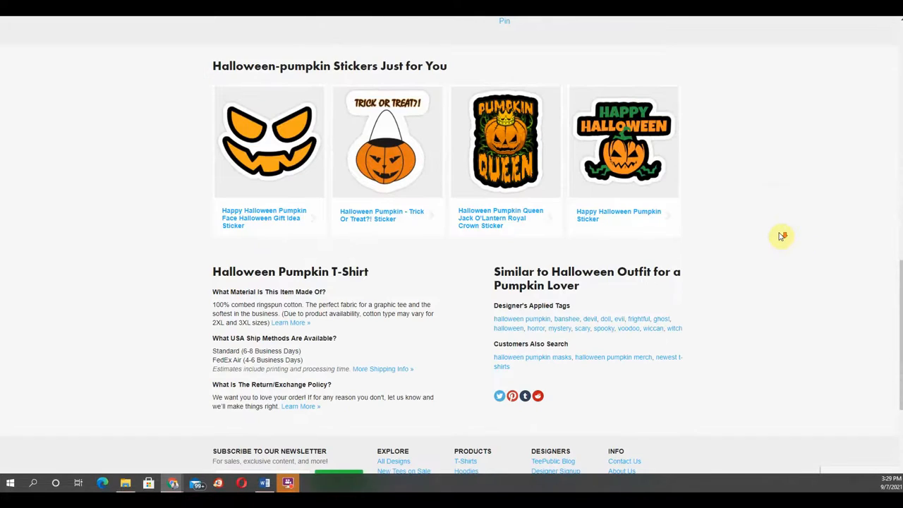
Step: Copy the customer search term halloween pumpkin merch from the similar listing and add it as a supporting tag in the upload form
scroll(780, 238, down, 1)
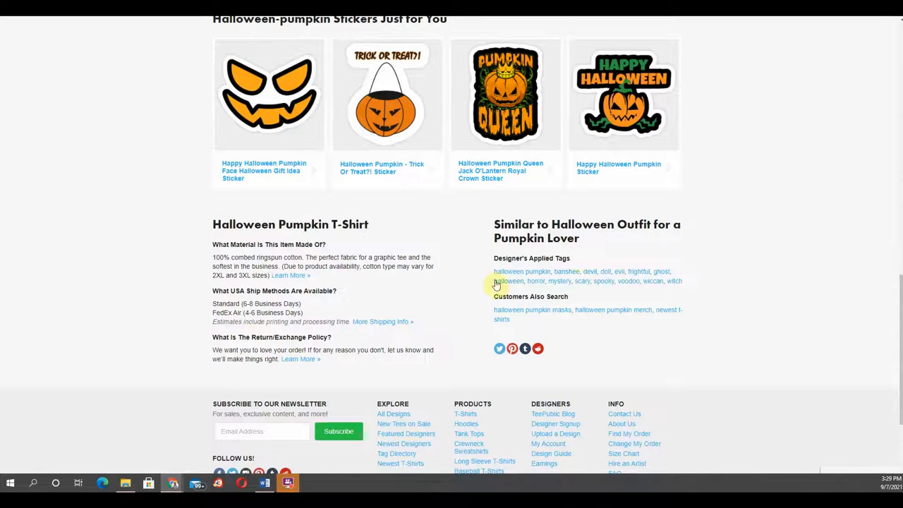
mouse_move(493, 258)
mouse_down()
mouse_move(513, 273)
mouse_move(583, 285)
mouse_move(708, 280)
mouse_up()
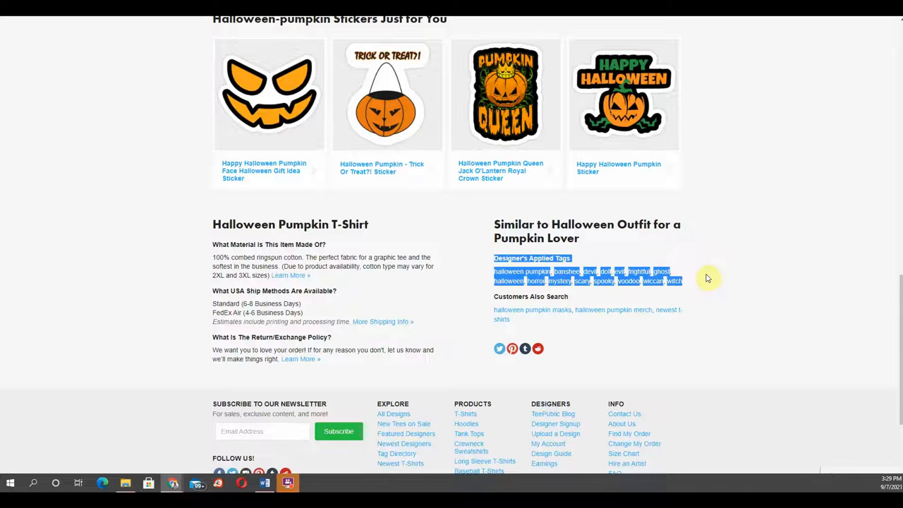
drag(486, 310, 591, 333)
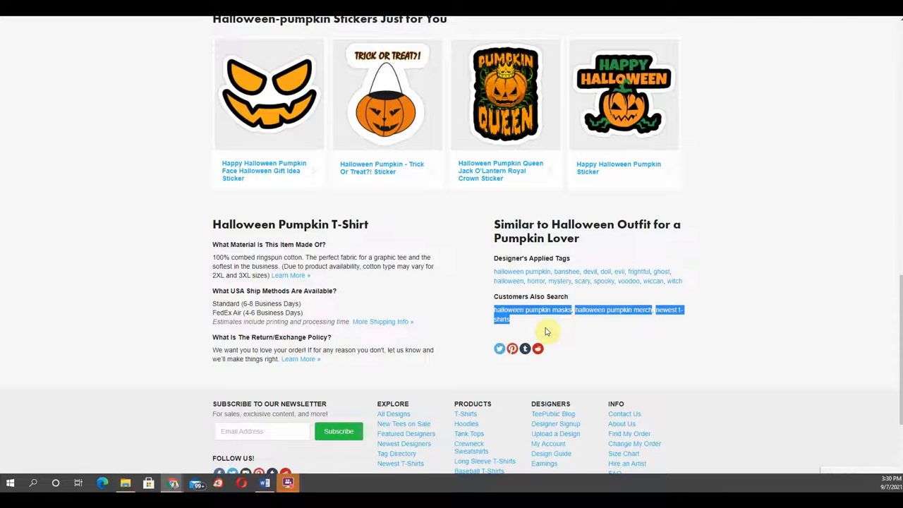
drag(575, 309, 653, 308)
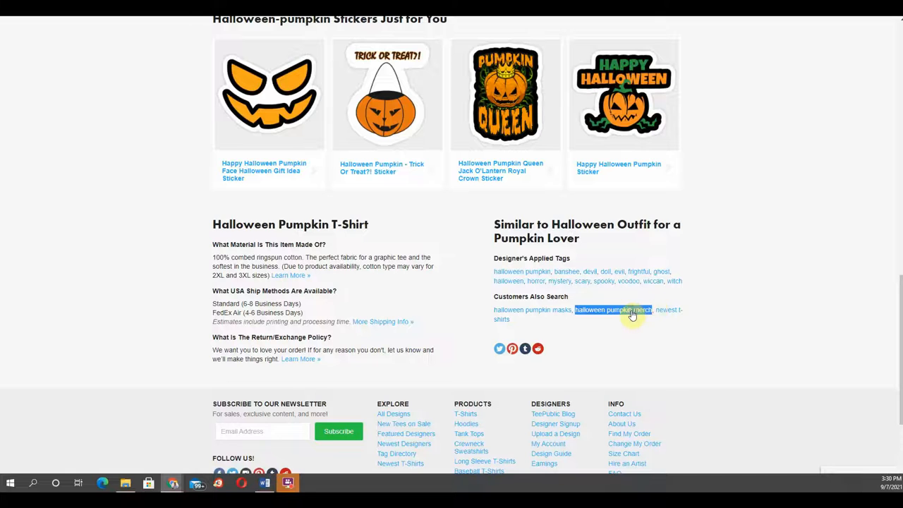
right_click(631, 313)
click(655, 383)
key(ctrl+Tab)
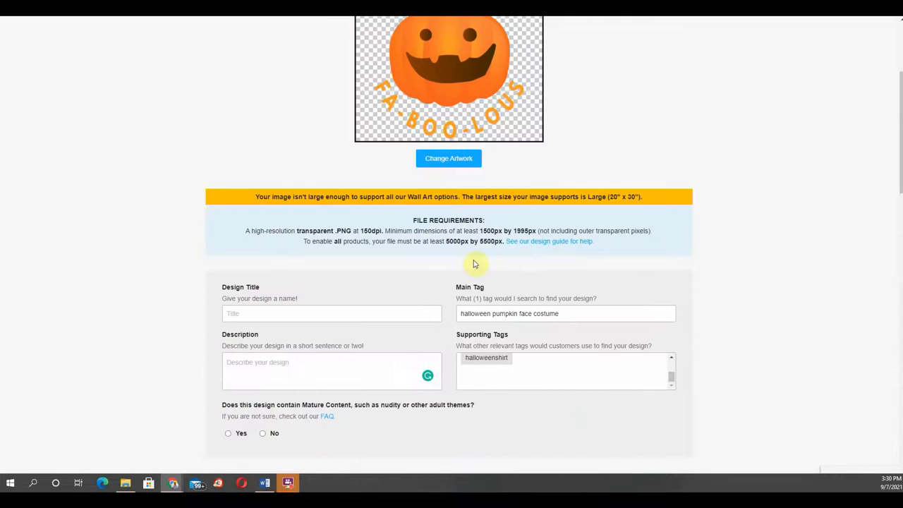
click(547, 384)
right_click(483, 373)
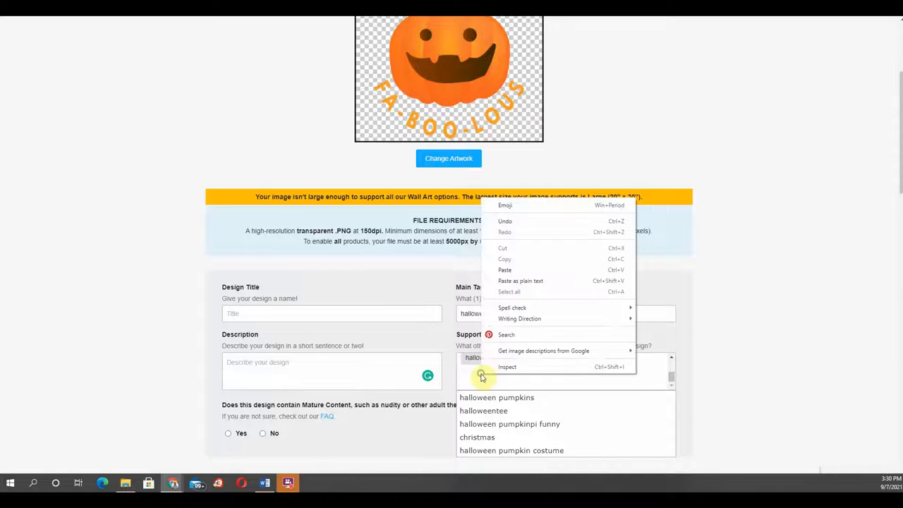
click(511, 271)
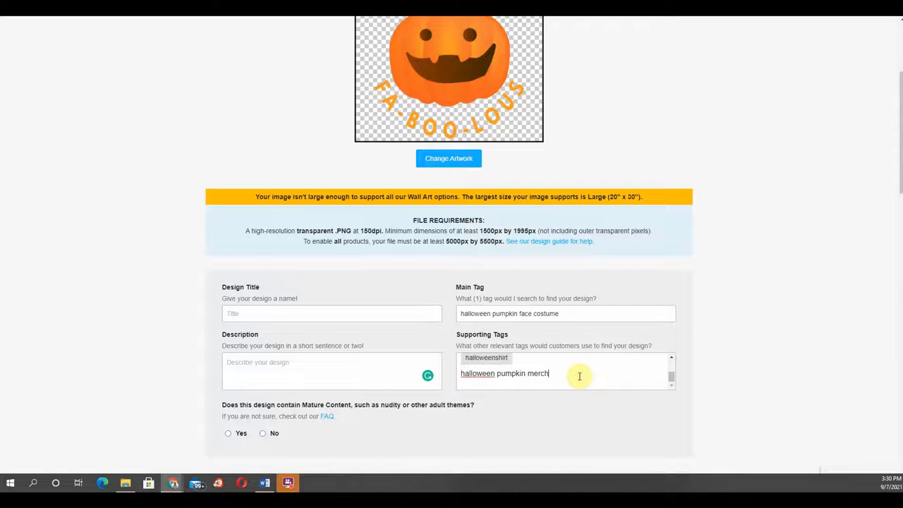
key(Return)
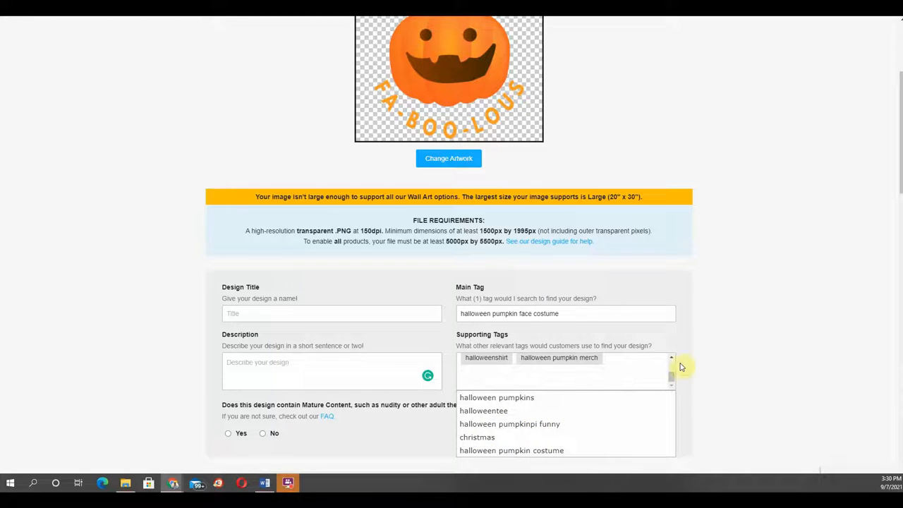
Step: Mark the design as containing no mature content
scroll(734, 323, down, 3)
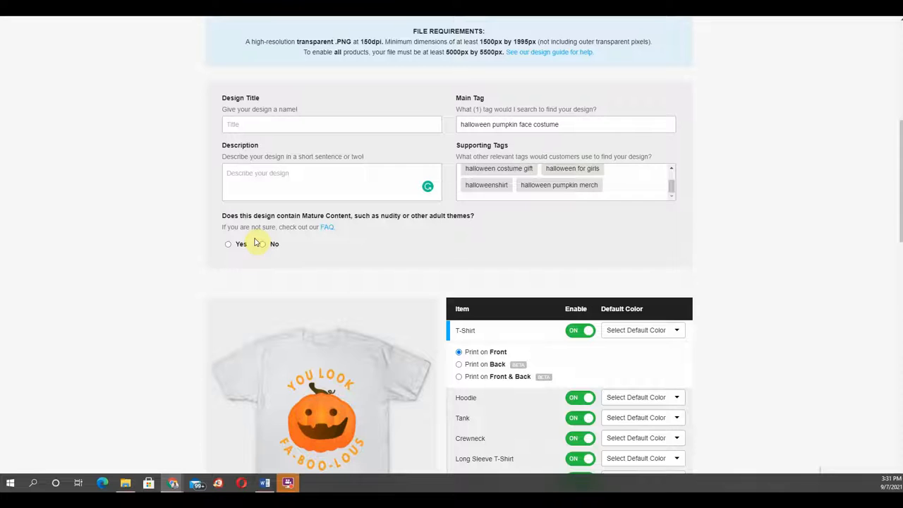
click(261, 246)
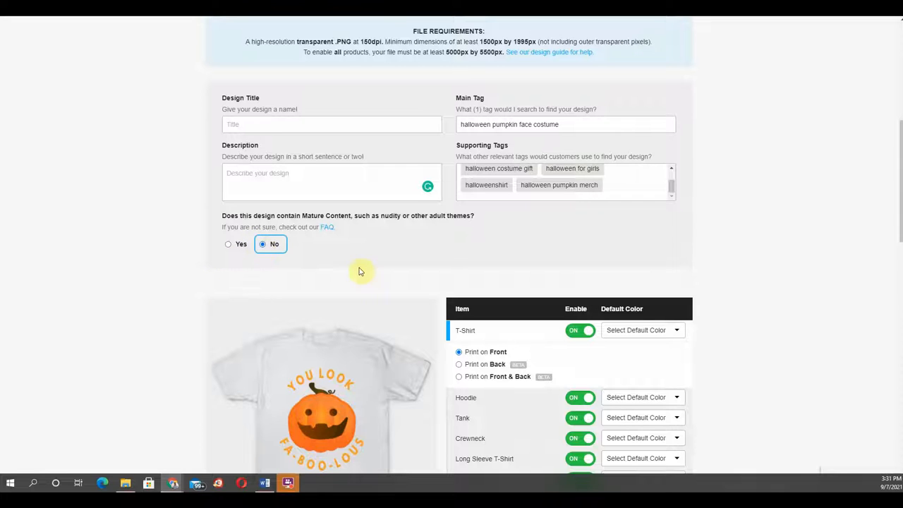
Step: Adjust the artwork on the T-shirt mockup, scaling it to 98% and applying the first alignment tool
scroll(399, 258, down, 3)
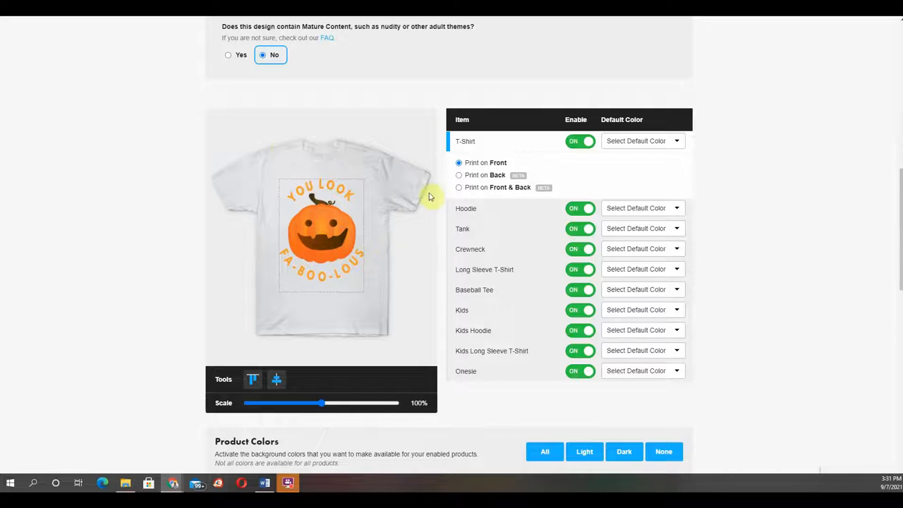
drag(321, 218, 322, 228)
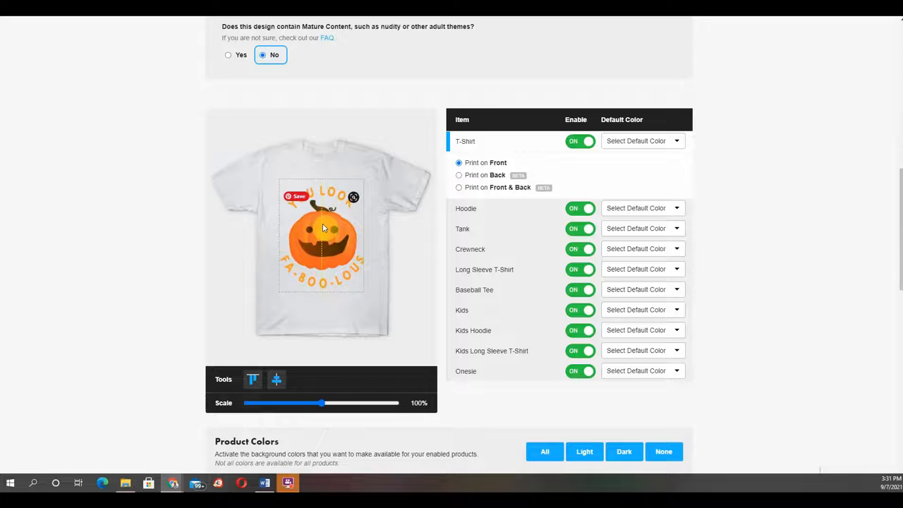
drag(321, 224, 321, 223)
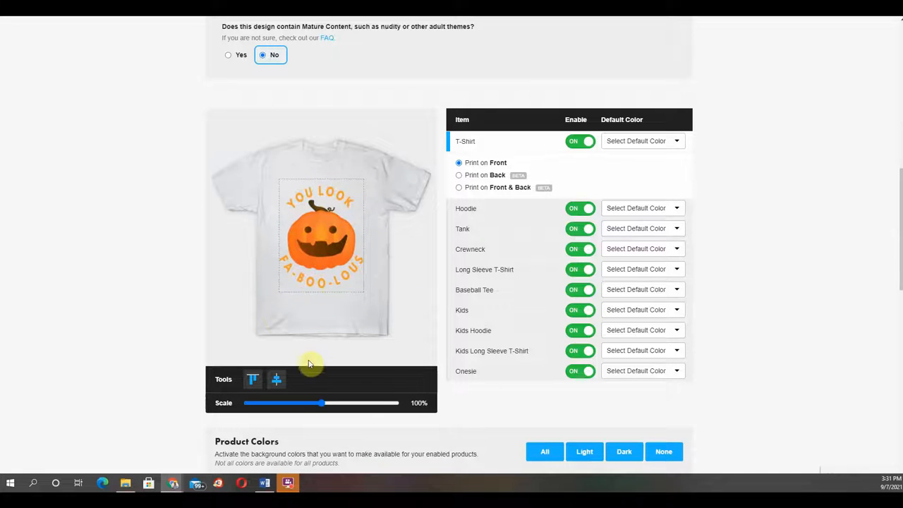
mouse_move(321, 406)
mouse_down()
mouse_move(288, 406)
mouse_move(322, 406)
mouse_up()
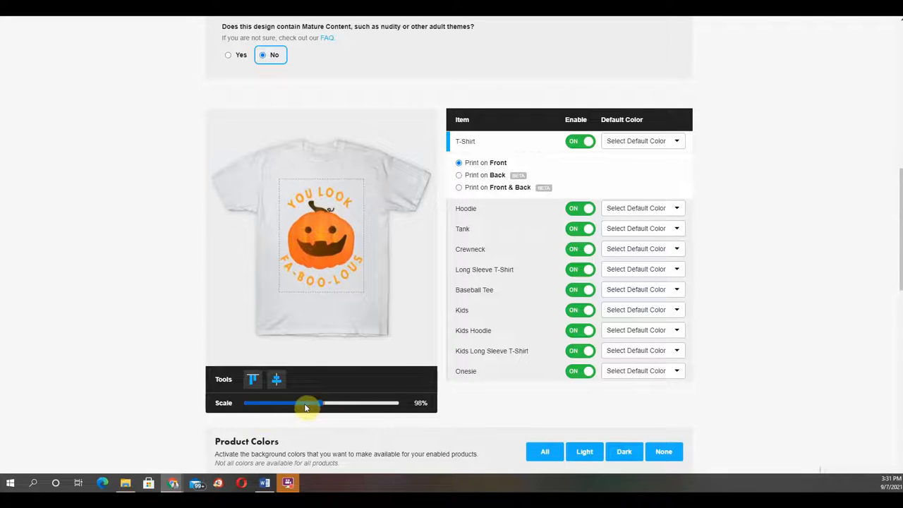
click(254, 380)
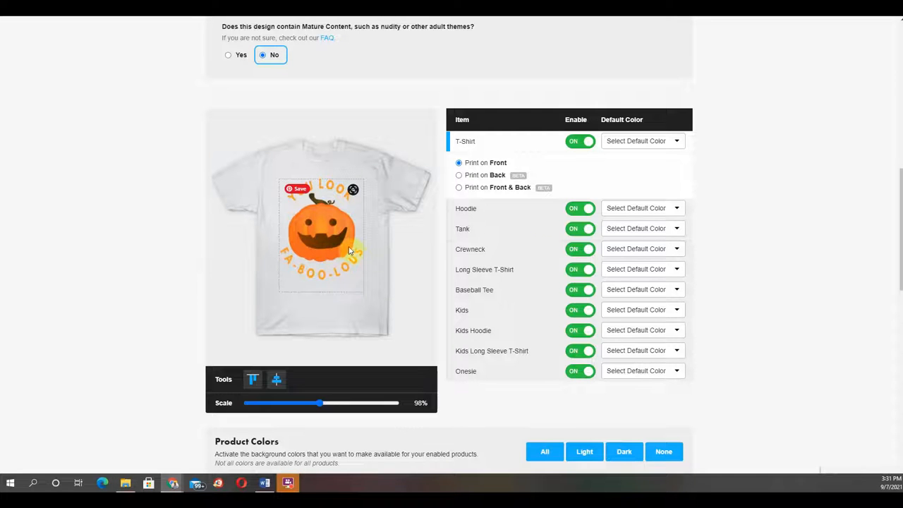
Step: Set default colors: Brown for the T-Shirt, Black for the Hoodie, and White/Black for the Baseball Tee
click(676, 143)
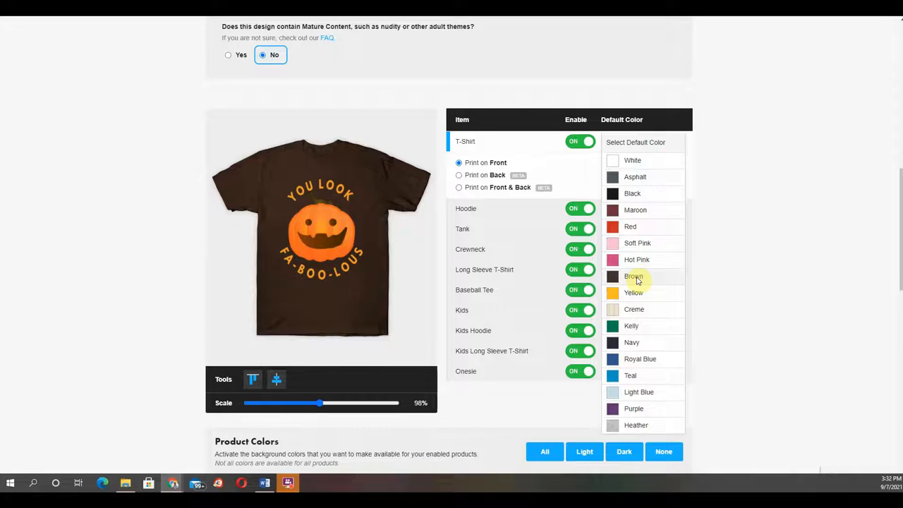
click(635, 276)
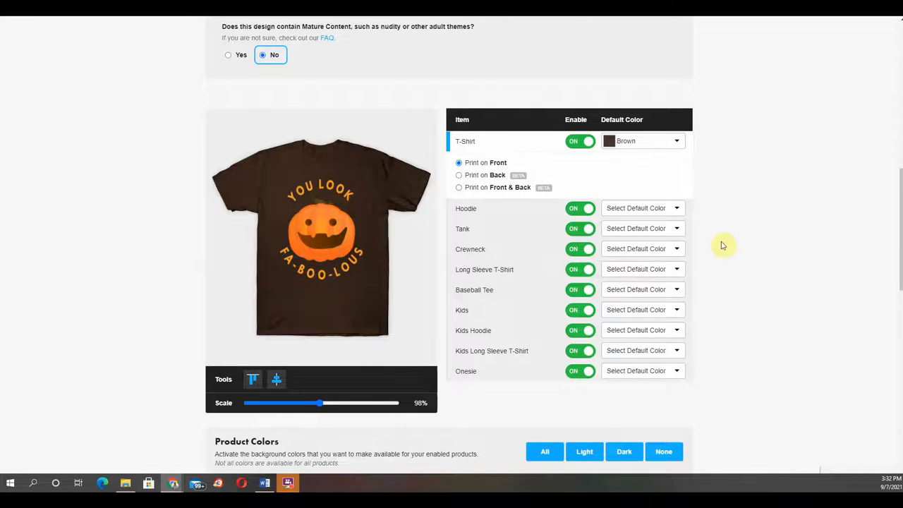
click(677, 209)
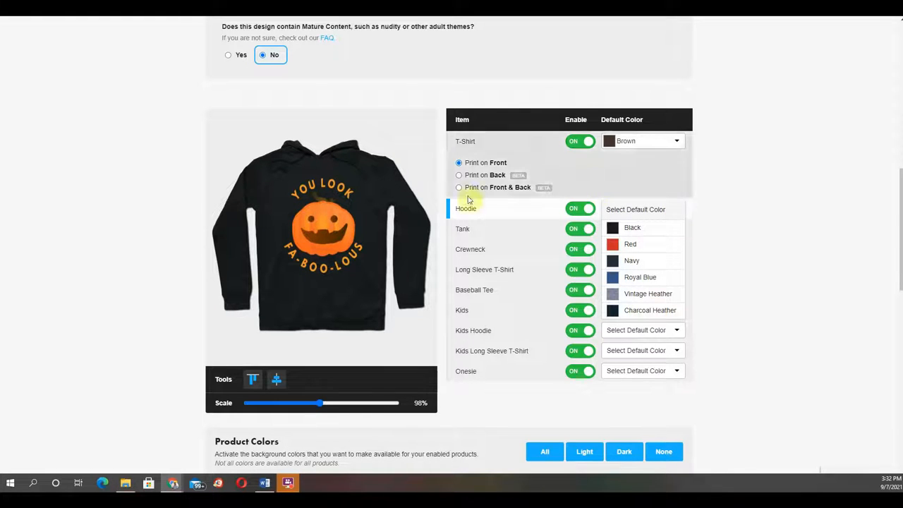
click(633, 229)
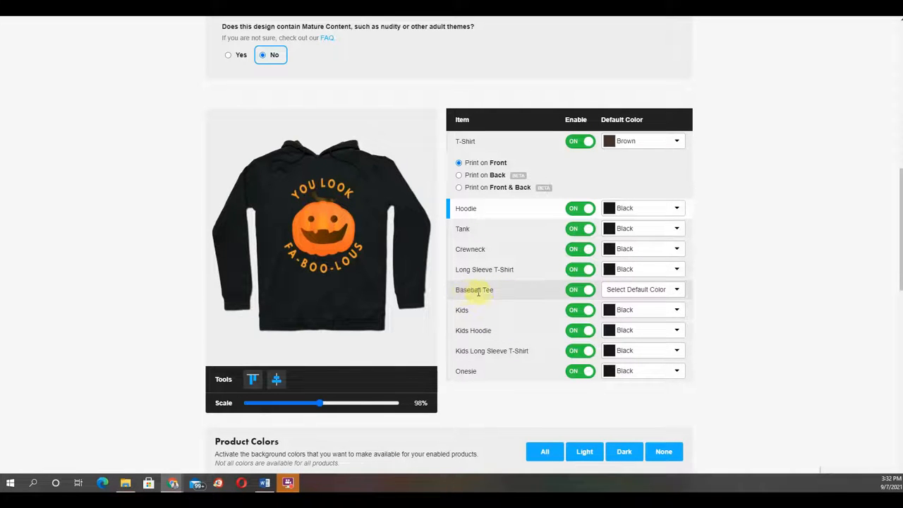
click(677, 291)
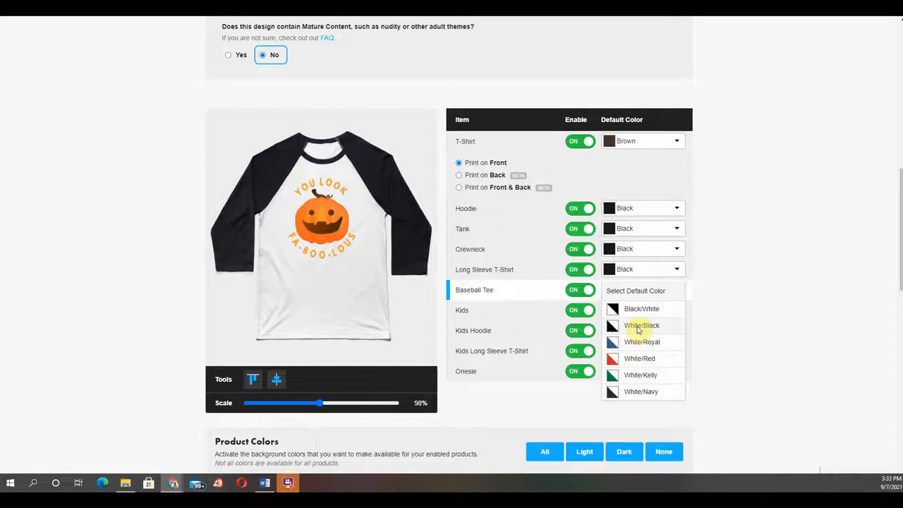
click(639, 326)
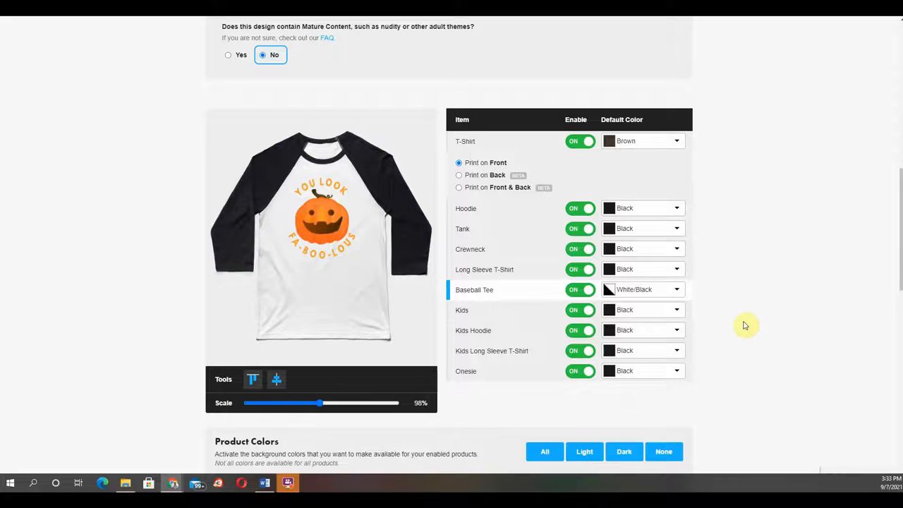
scroll(747, 327, down, 2)
click(575, 310)
click(576, 330)
click(575, 371)
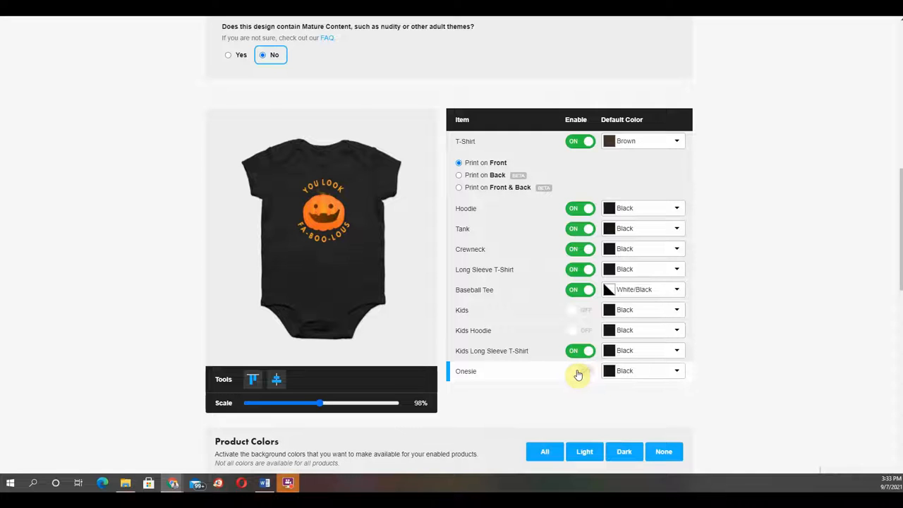
click(577, 374)
click(575, 330)
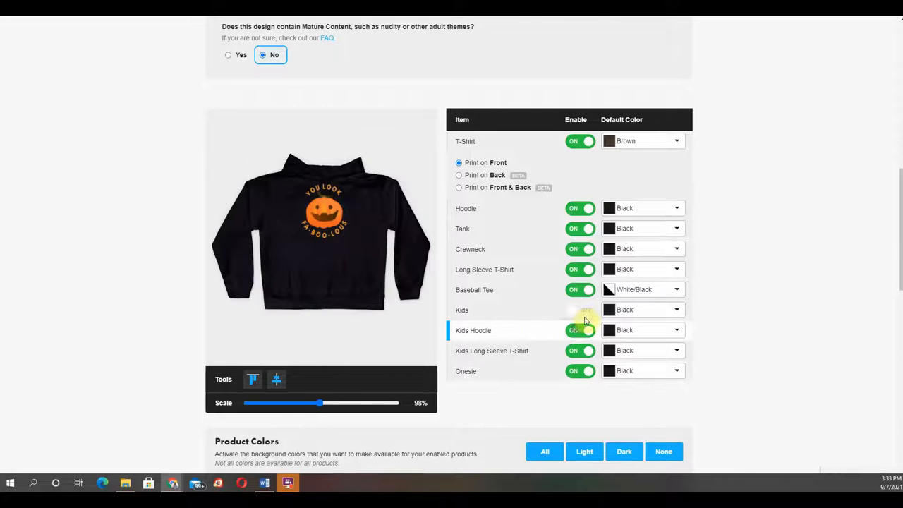
click(577, 311)
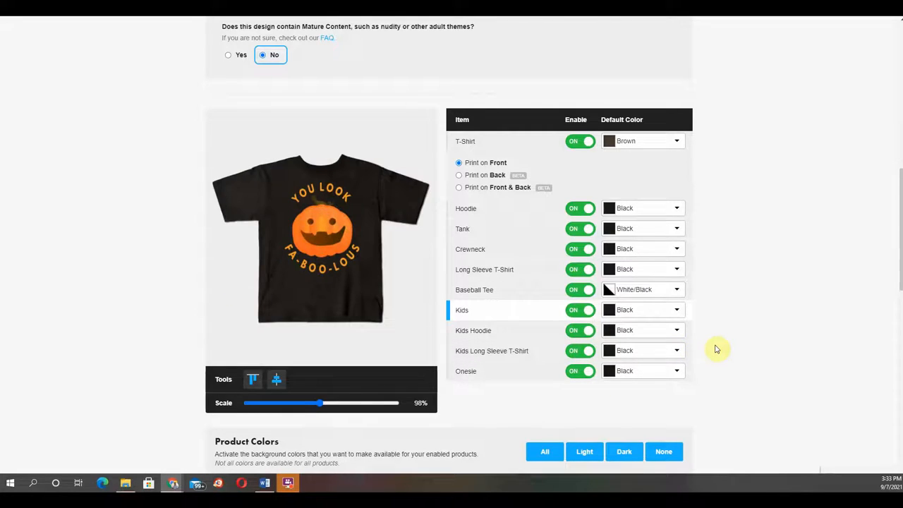
Step: Clear all product colors using the color preset options
scroll(716, 348, down, 2)
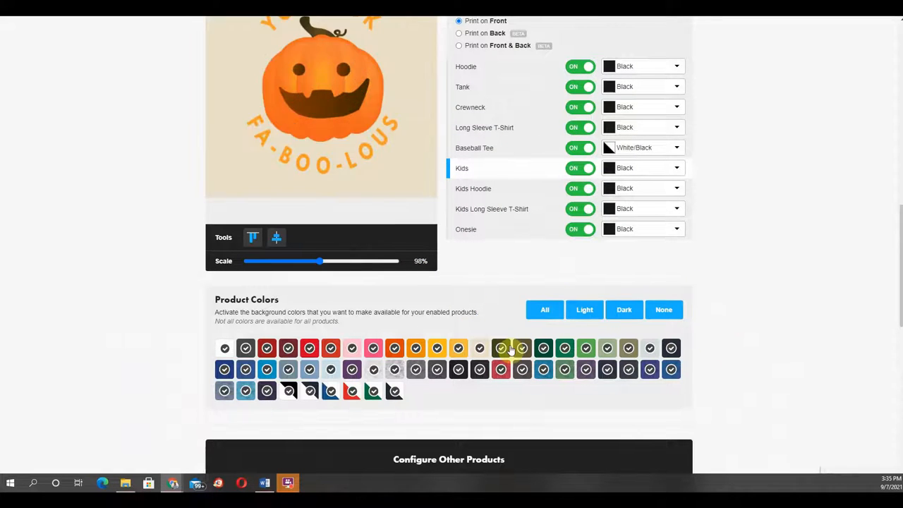
click(583, 317)
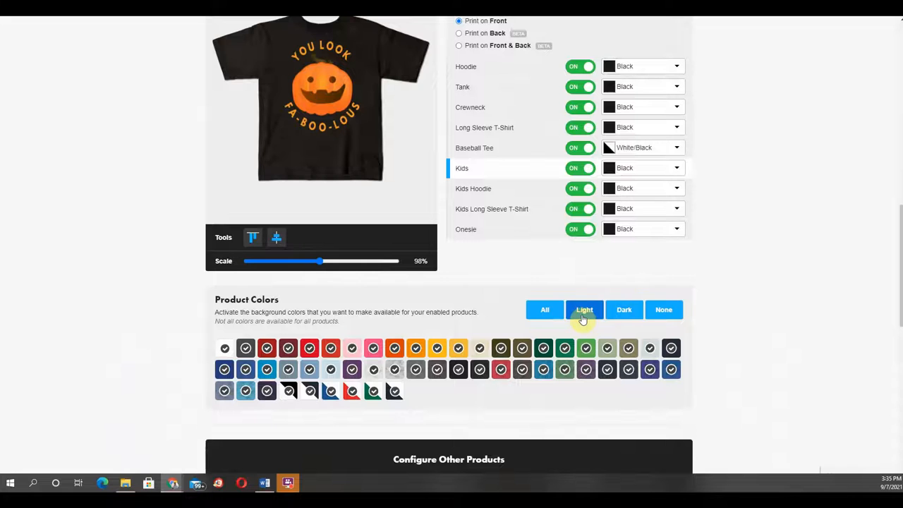
click(585, 314)
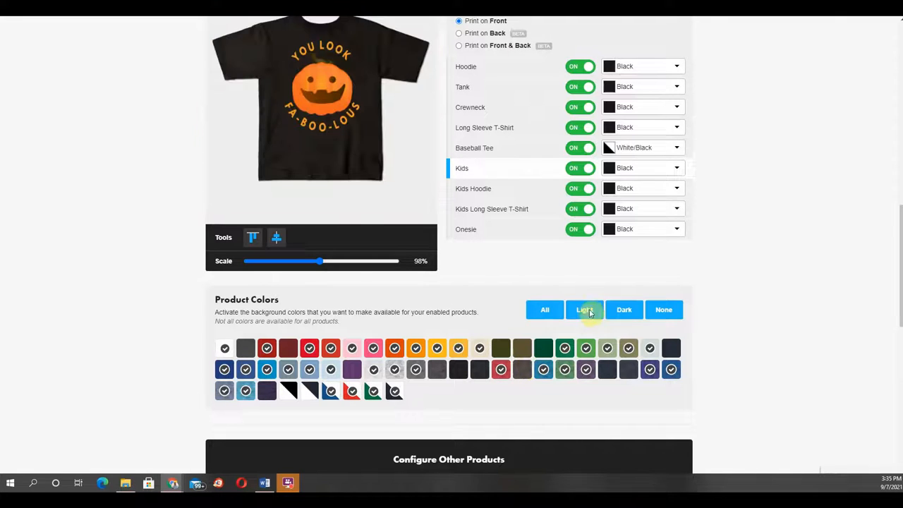
click(612, 316)
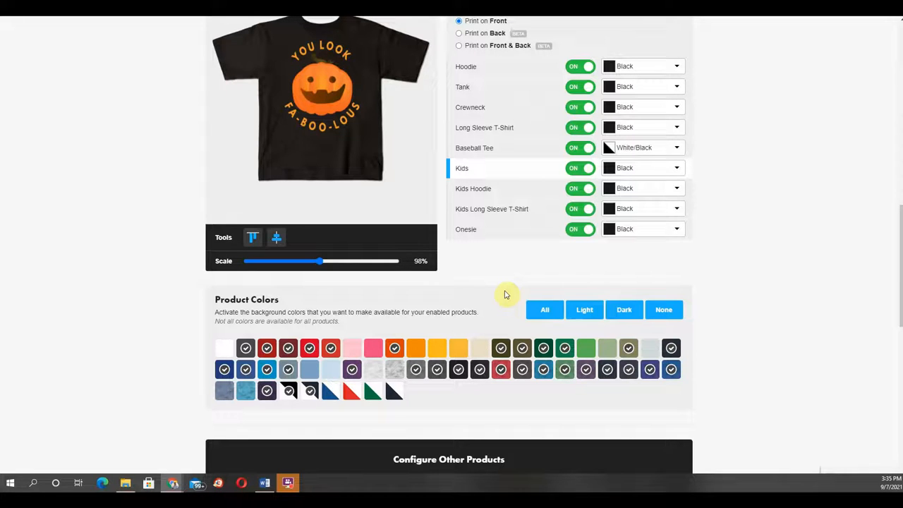
click(667, 317)
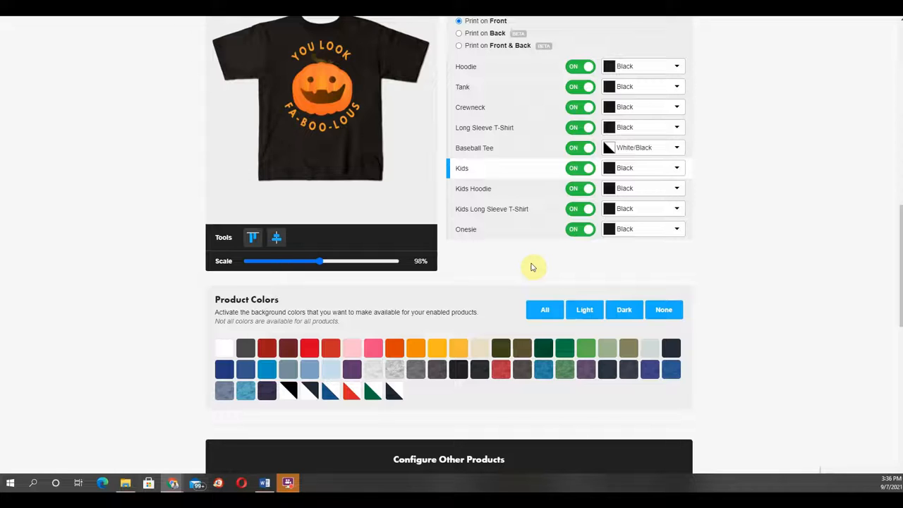
click(625, 310)
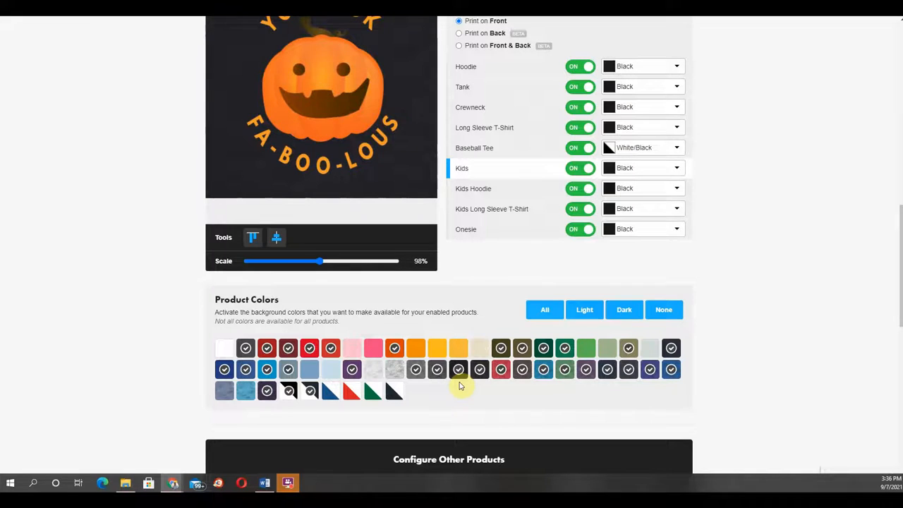
click(660, 312)
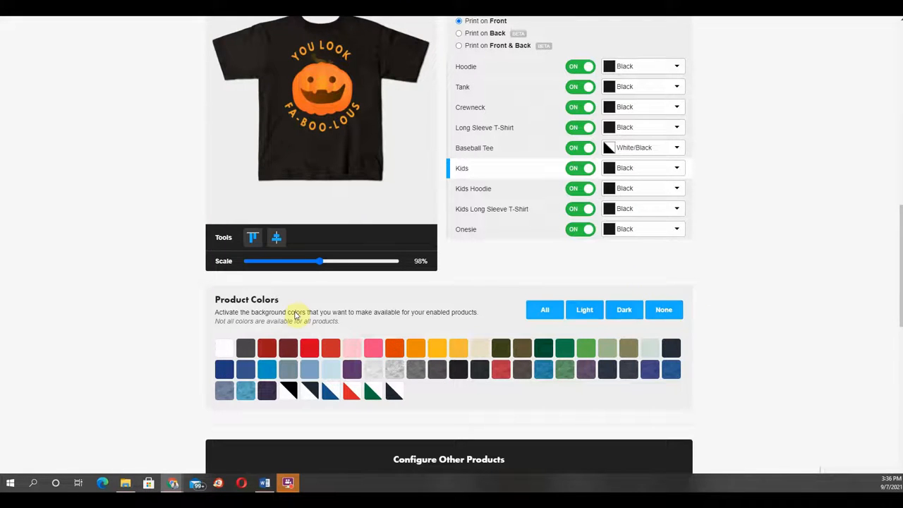
Step: Enable product colors for the design, including Maroon, Moss, Navy and a purple swatch
click(246, 350)
click(246, 350)
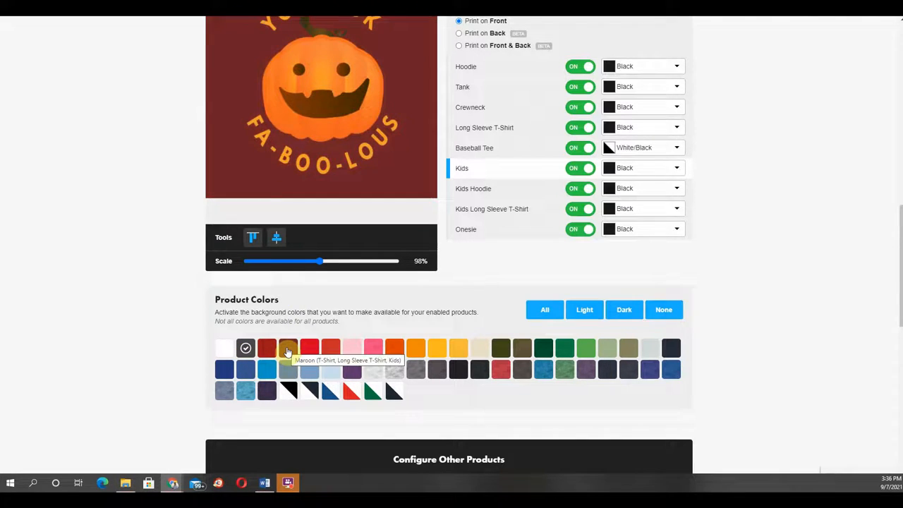
click(288, 348)
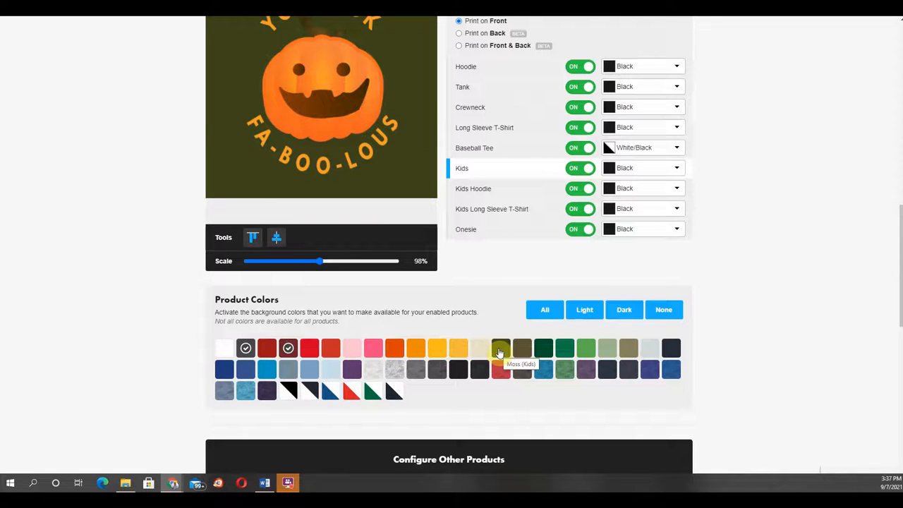
click(499, 349)
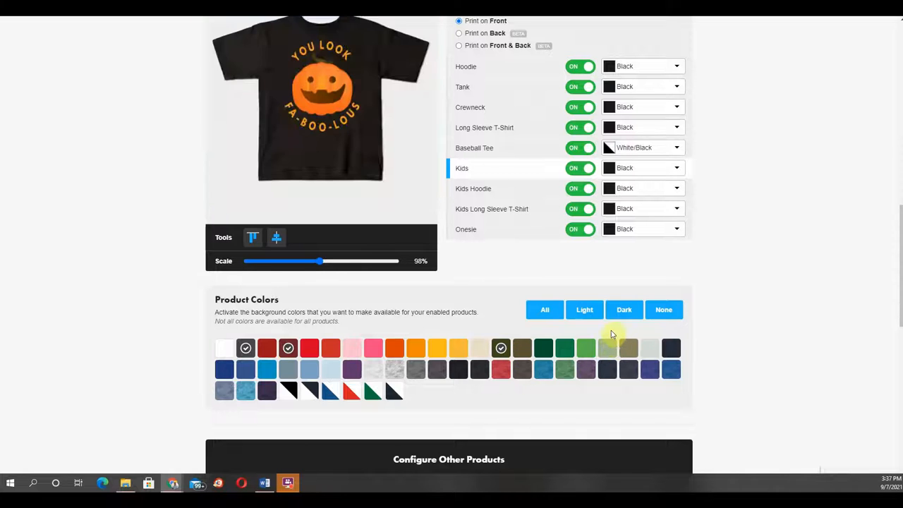
click(672, 350)
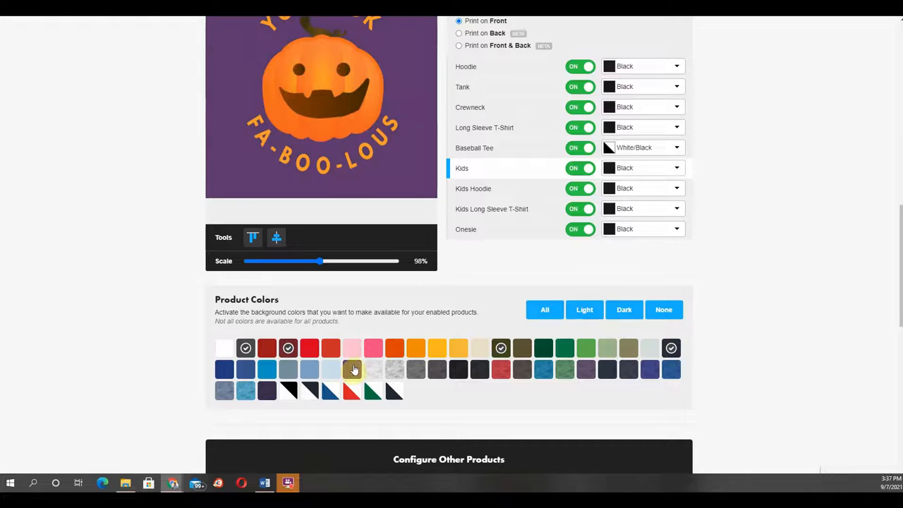
click(352, 371)
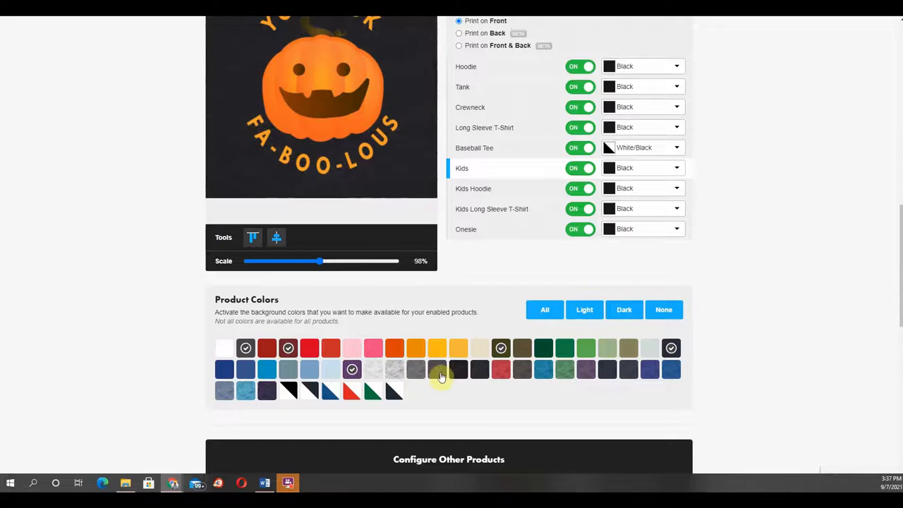
Step: Enable more product colors, including the black and charcoal swatches, Navy Heather, a cream swatch and Mint
click(439, 372)
click(460, 374)
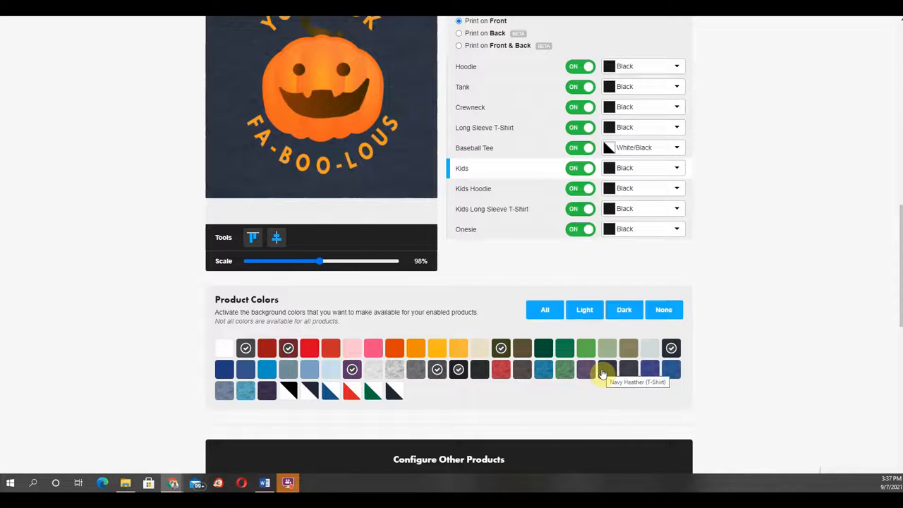
click(605, 372)
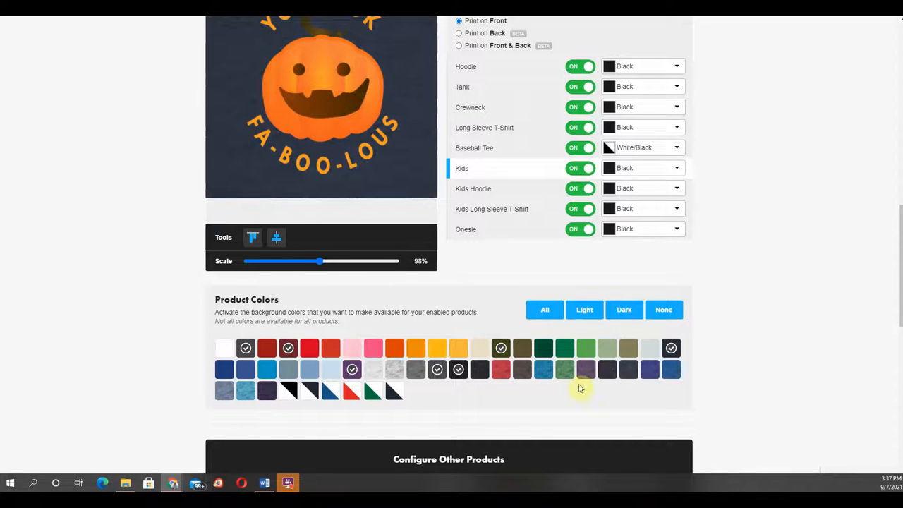
click(477, 350)
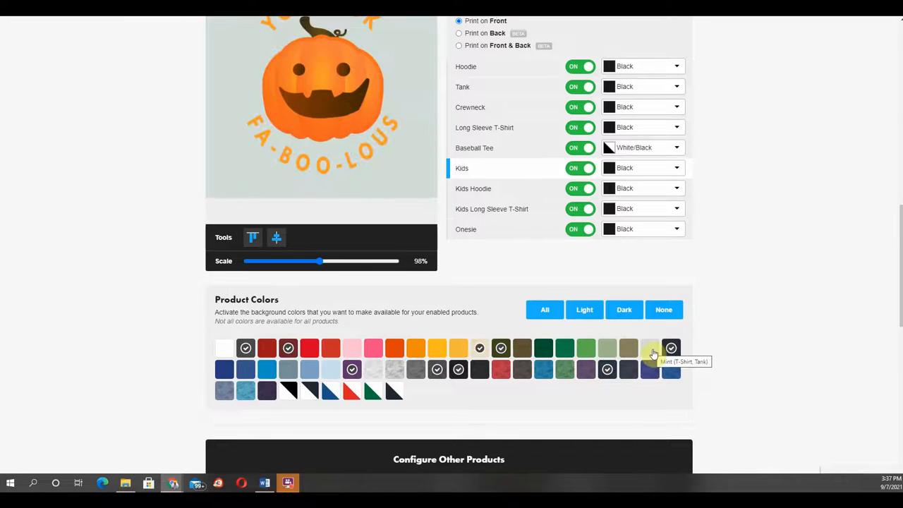
click(650, 350)
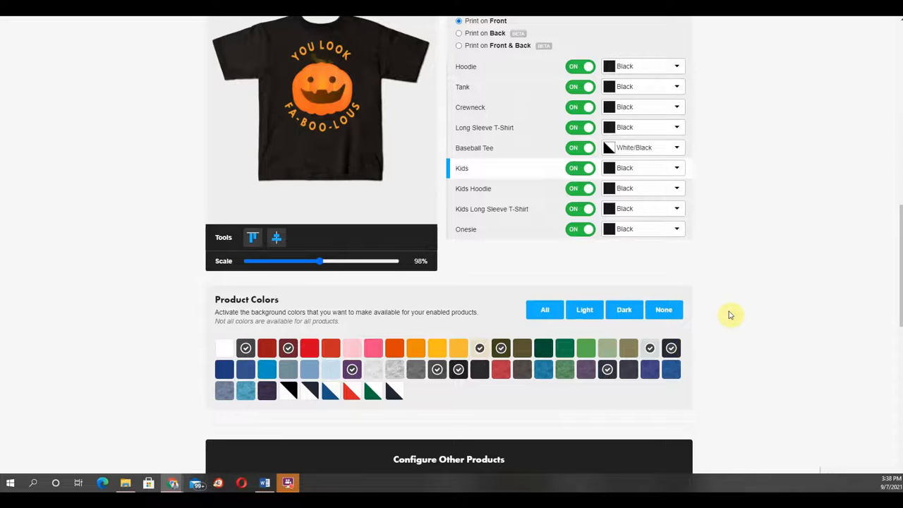
Step: Open the Stickers product for editing
scroll(731, 316, down, 3)
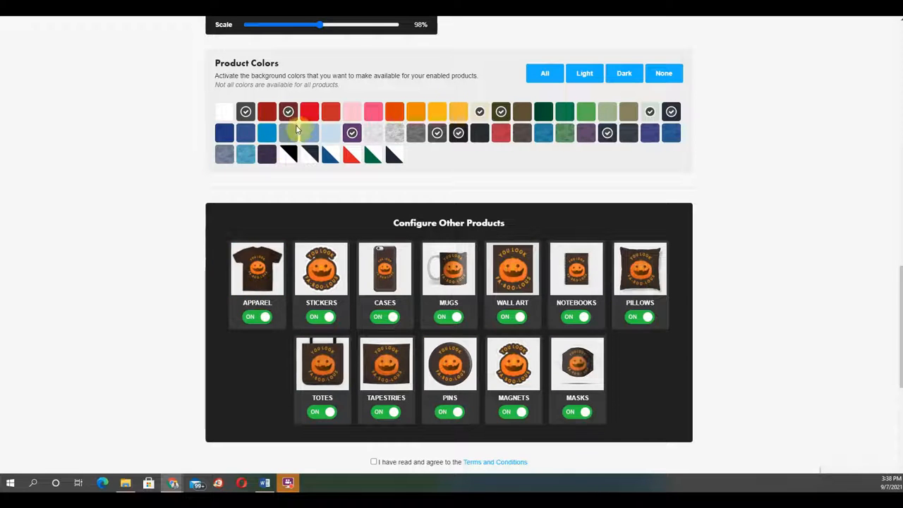
click(324, 263)
scroll(324, 262, up, 2)
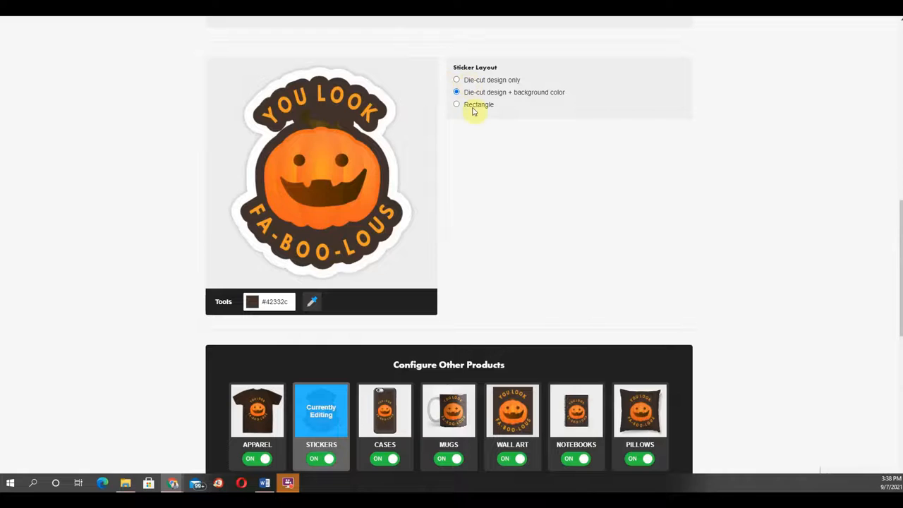
Step: Preview each sticker layout option, ending on die-cut design plus background color
click(457, 81)
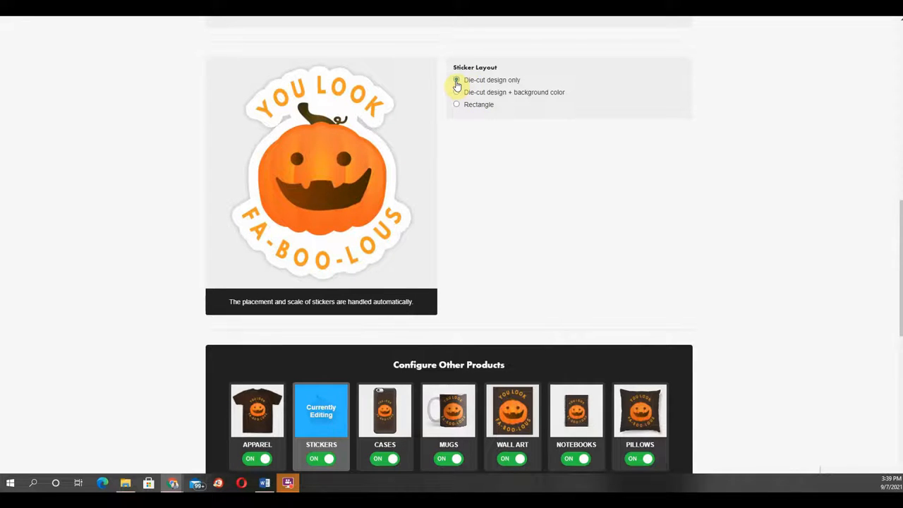
click(457, 93)
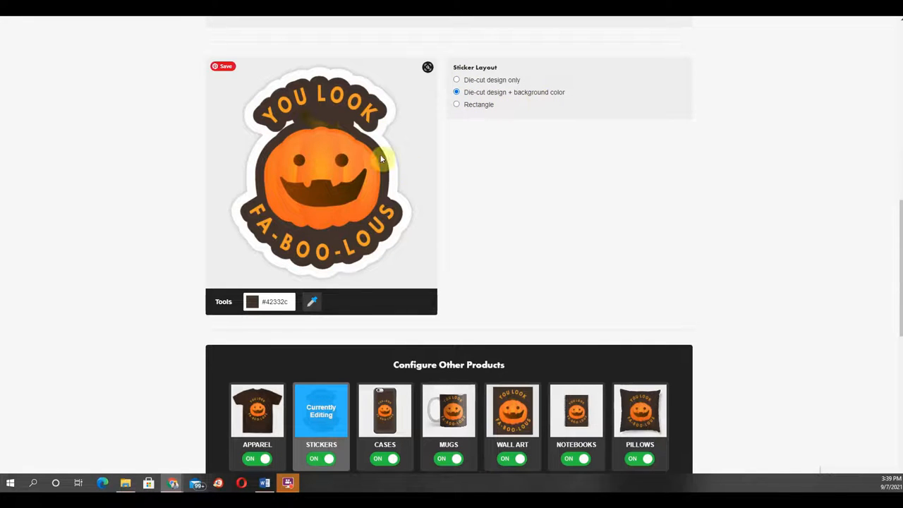
click(456, 105)
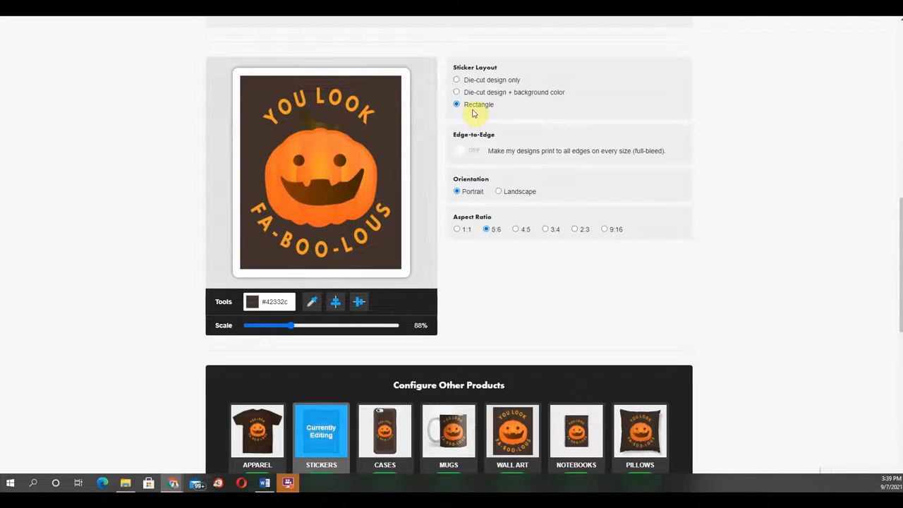
click(457, 94)
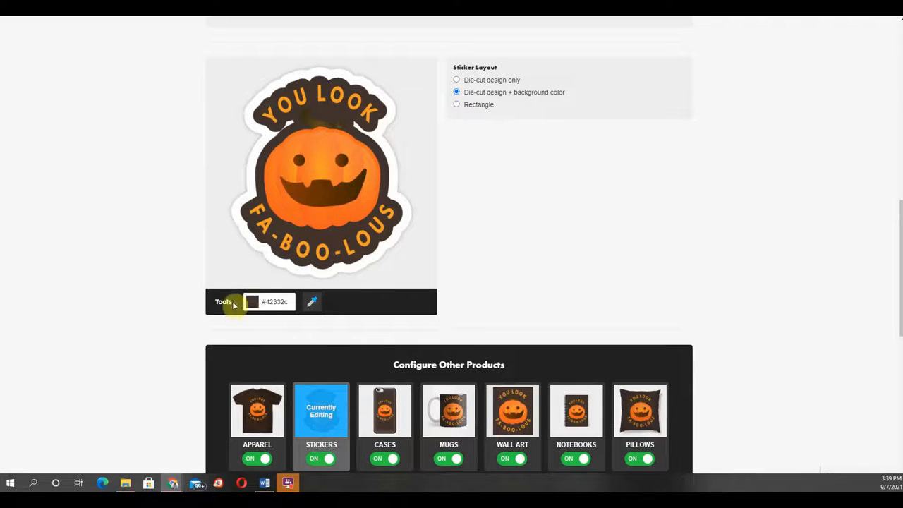
Step: Set the sticker background color to #de5410
click(278, 301)
mouse_move(269, 364)
mouse_down()
mouse_move(298, 339)
mouse_move(294, 315)
mouse_move(278, 327)
mouse_move(308, 318)
mouse_move(300, 323)
mouse_up()
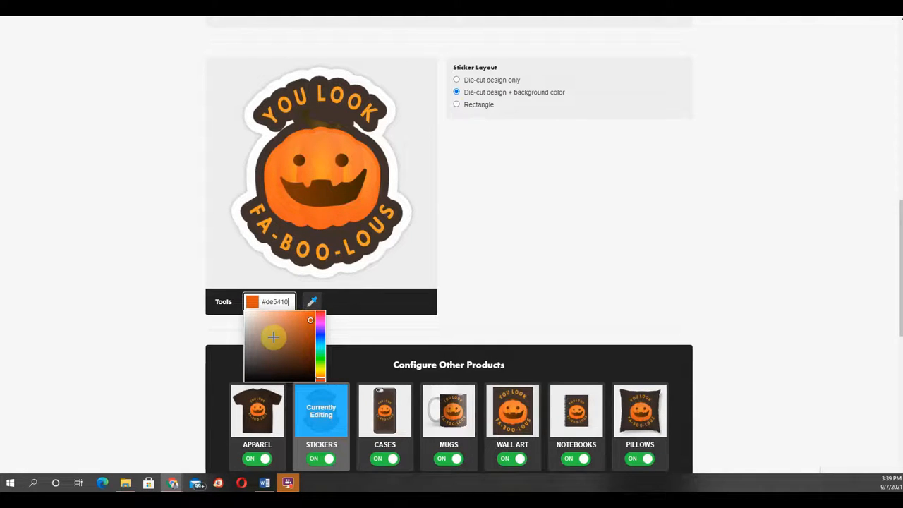
click(352, 340)
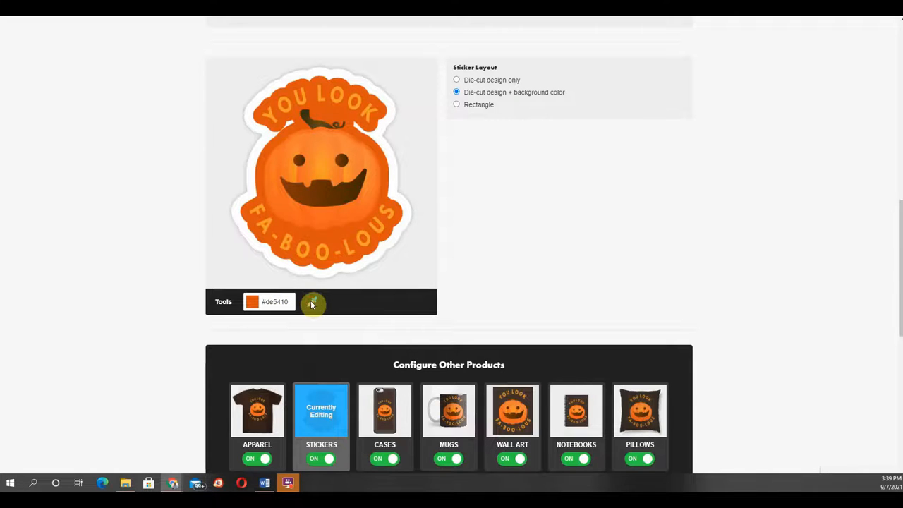
Step: Pick the sticker background color #3a3213 from the artwork with the eyedropper and apply it to stickers only
click(312, 303)
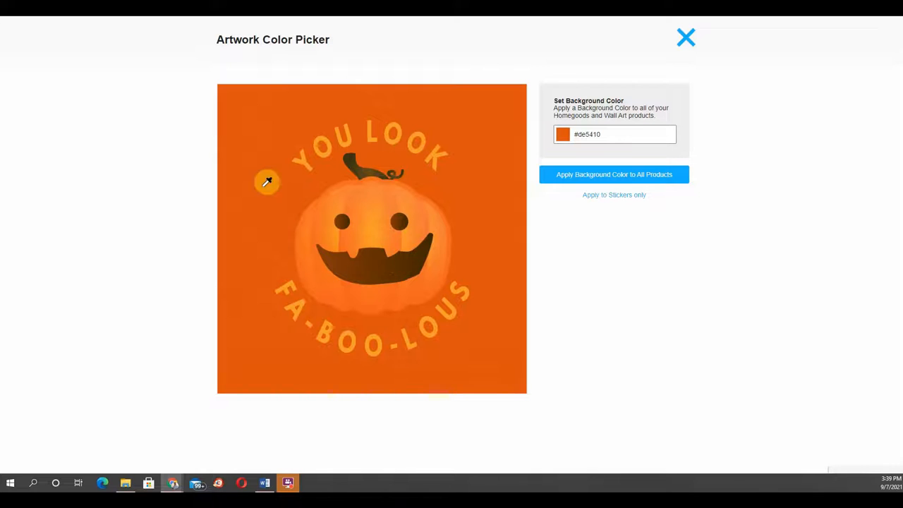
click(354, 151)
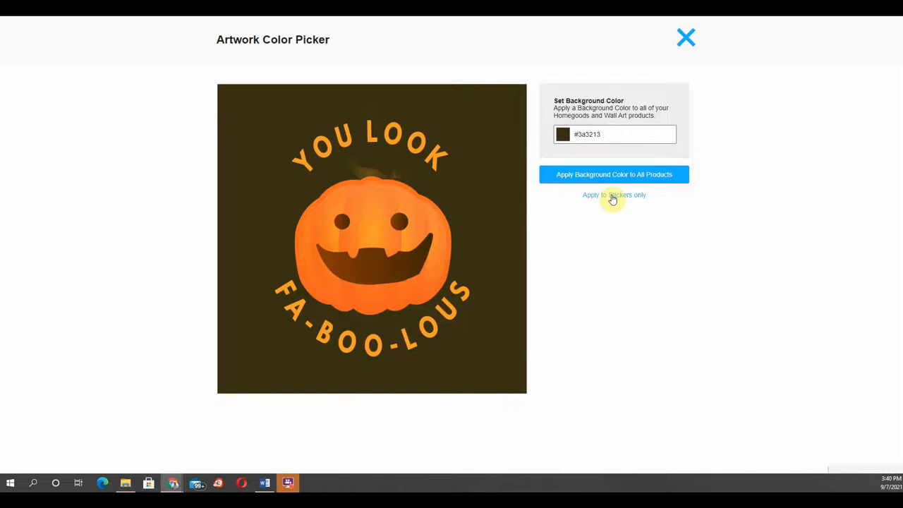
drag(616, 134, 578, 139)
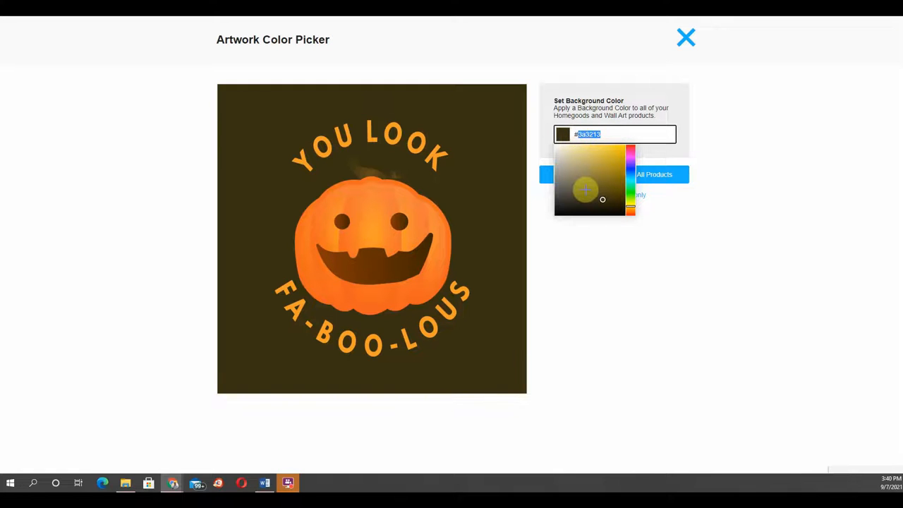
click(668, 216)
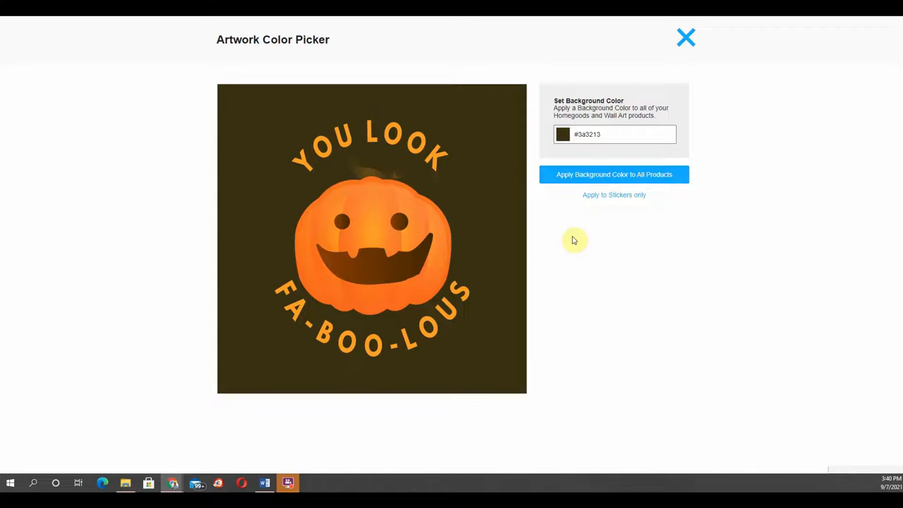
click(611, 197)
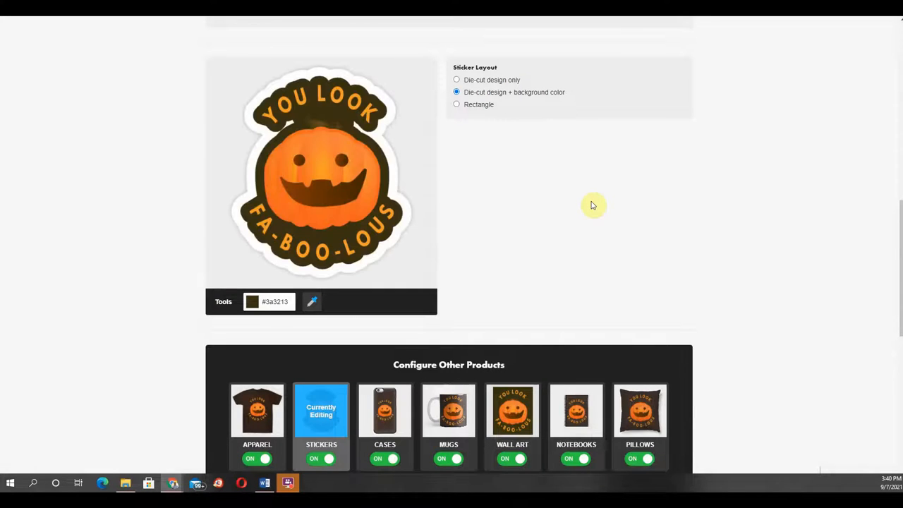
Step: Switch the sticker layout to Rectangle with a 1:1 aspect ratio
click(456, 106)
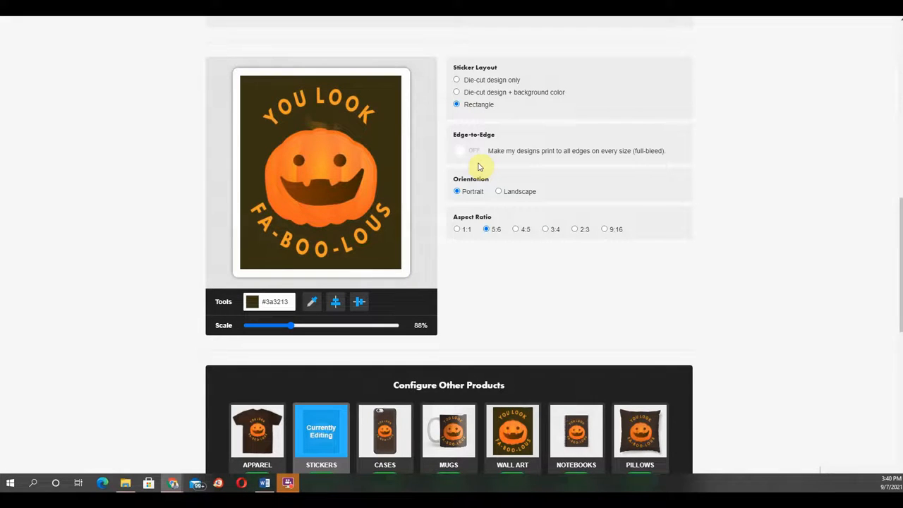
click(517, 232)
click(547, 231)
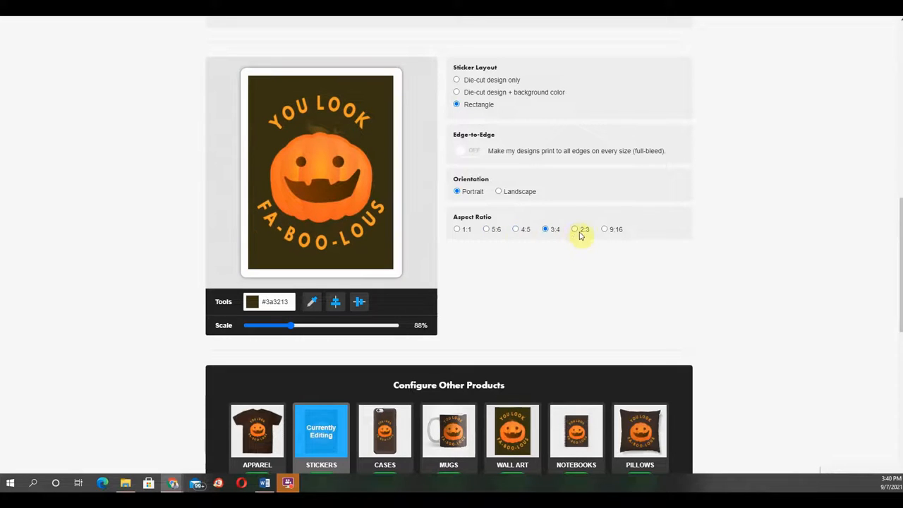
click(577, 231)
click(606, 231)
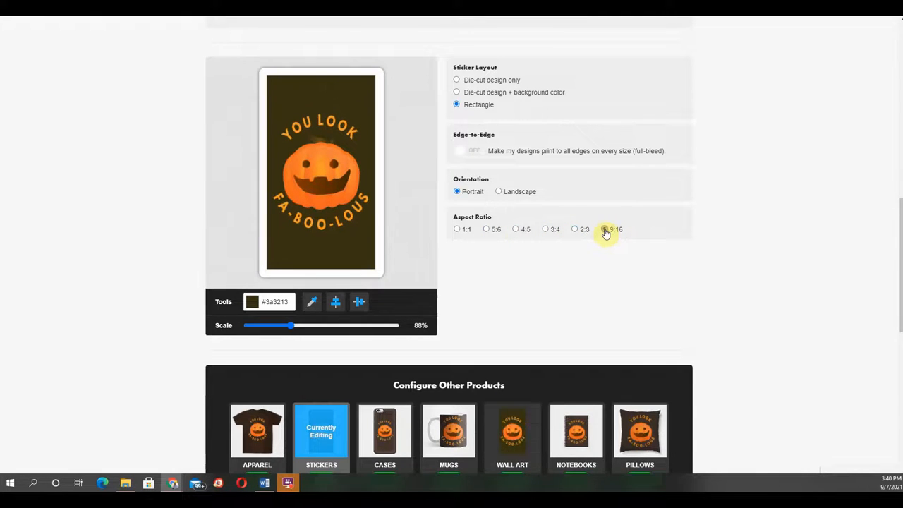
click(457, 230)
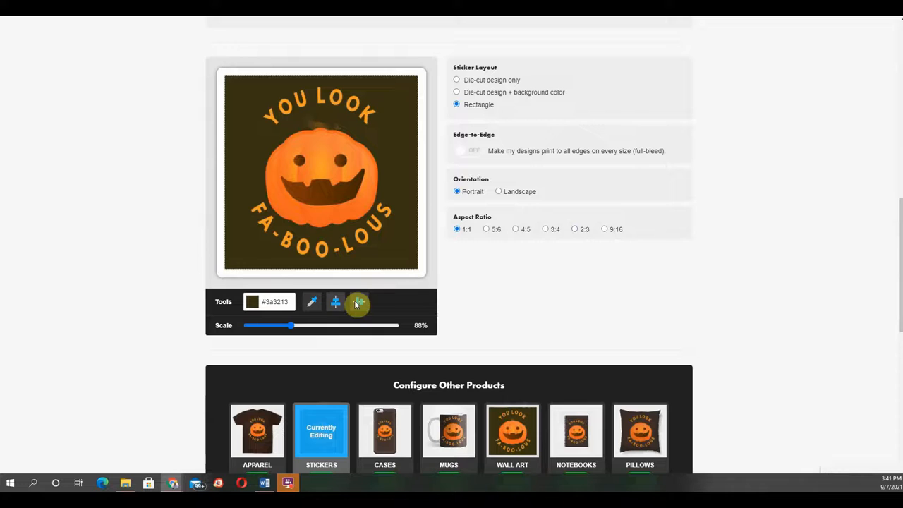
Step: Open the Cases product and set the laptop sleeve background color to #2b3142
click(385, 430)
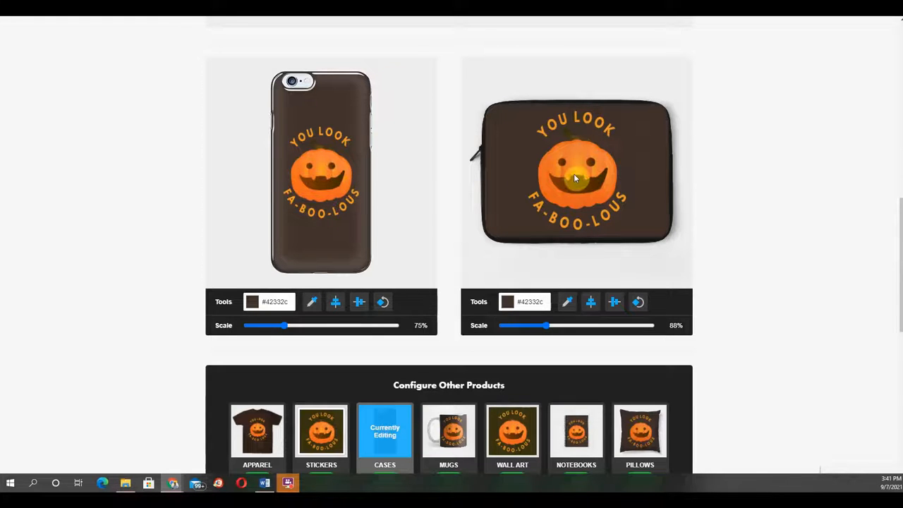
scroll(524, 203, up, 2)
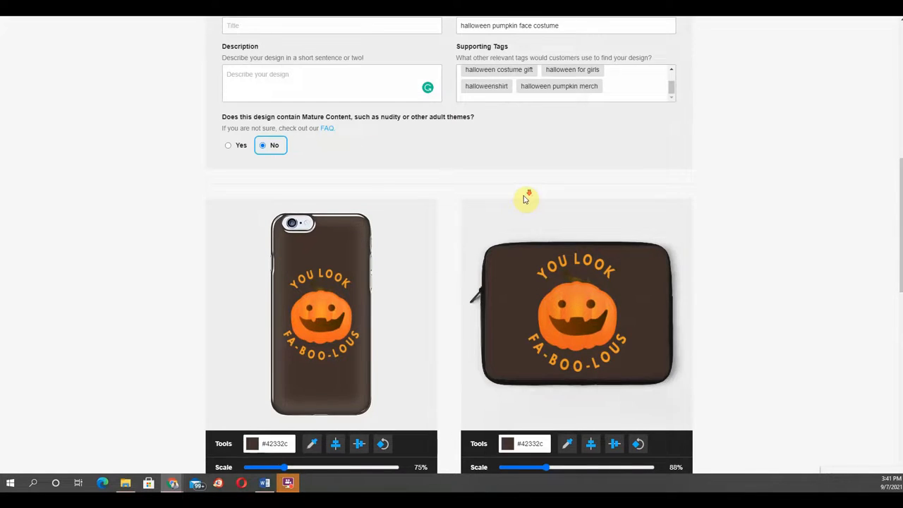
scroll(524, 200, down, 2)
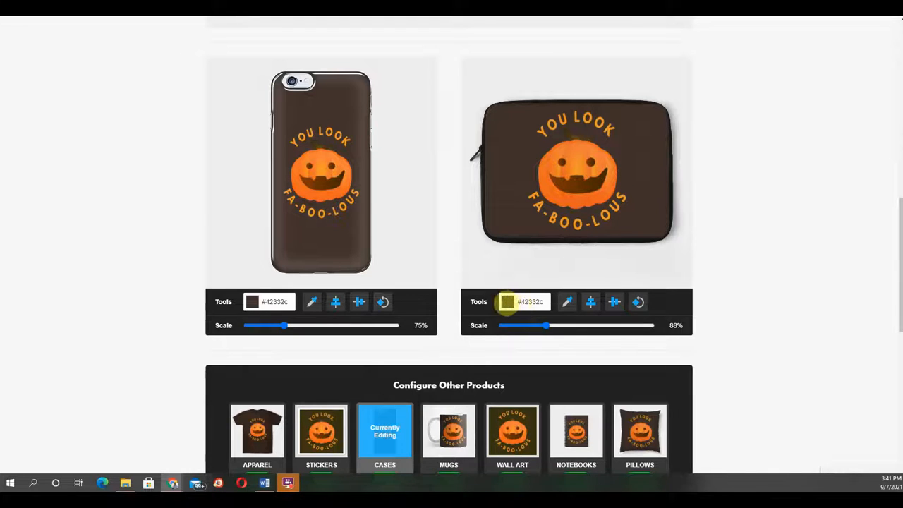
click(506, 302)
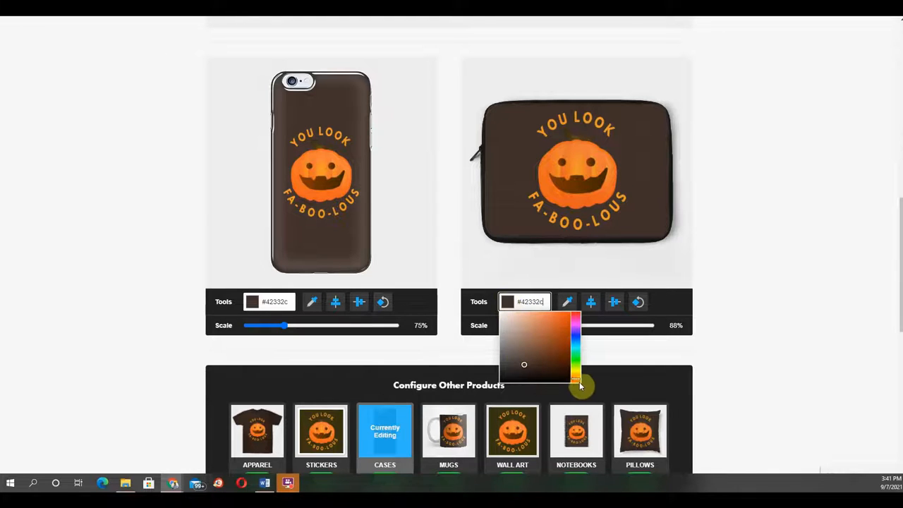
drag(576, 378, 575, 340)
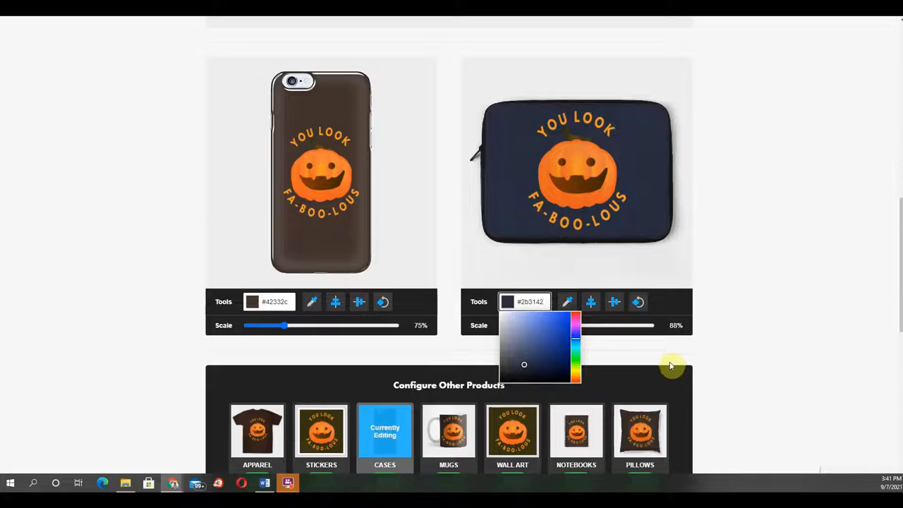
click(711, 348)
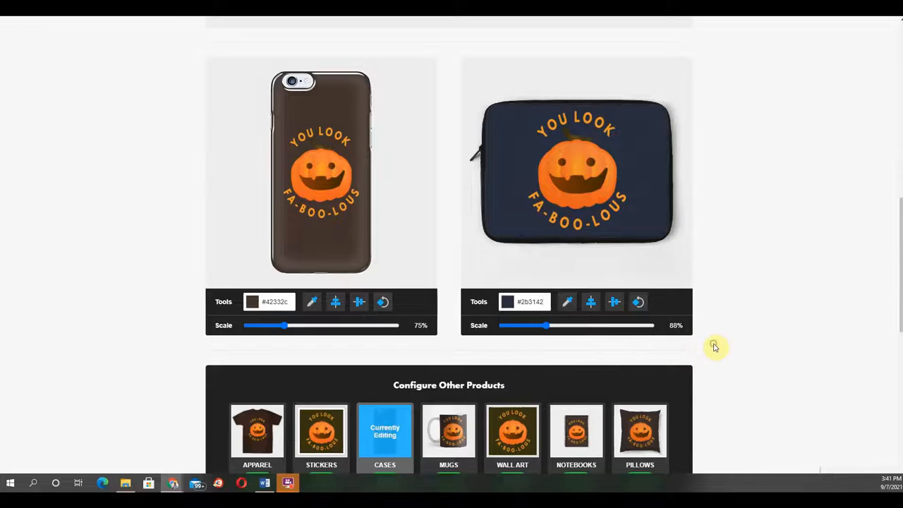
Step: Scale the laptop sleeve artwork to 89% and rotate it, nudging its position
drag(548, 326, 547, 327)
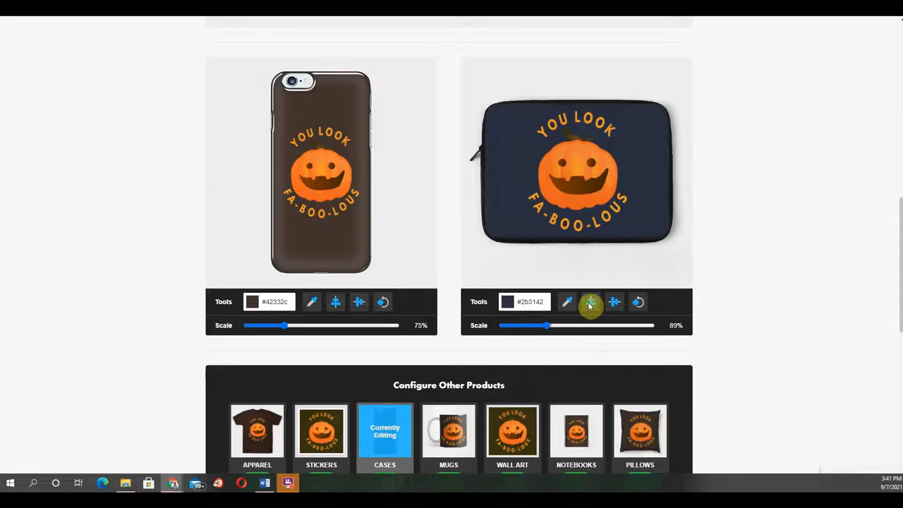
click(637, 303)
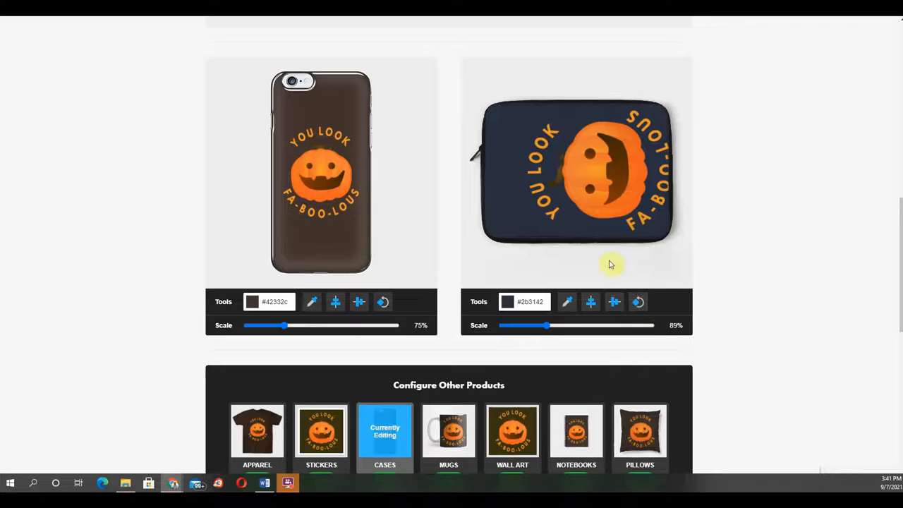
drag(602, 193, 580, 197)
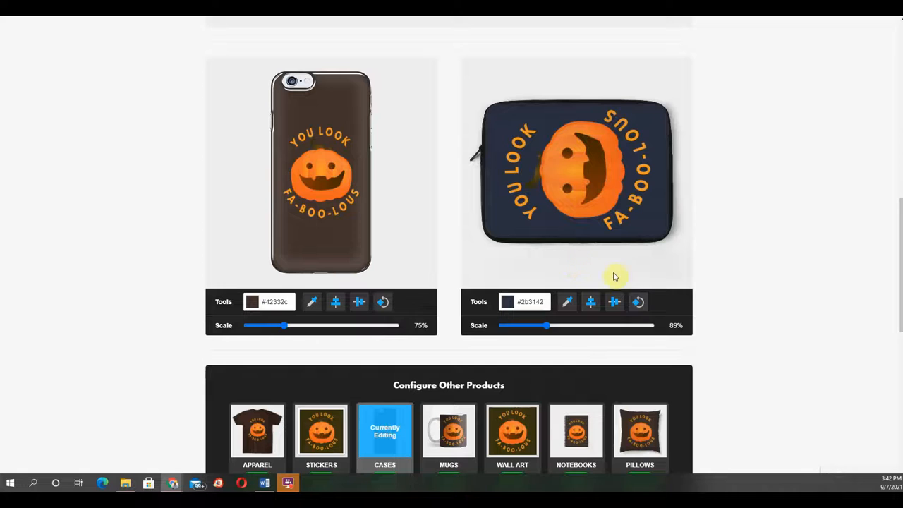
Step: Rotate the laptop sleeve artwork back upright and center it on the sleeve
click(635, 304)
click(639, 304)
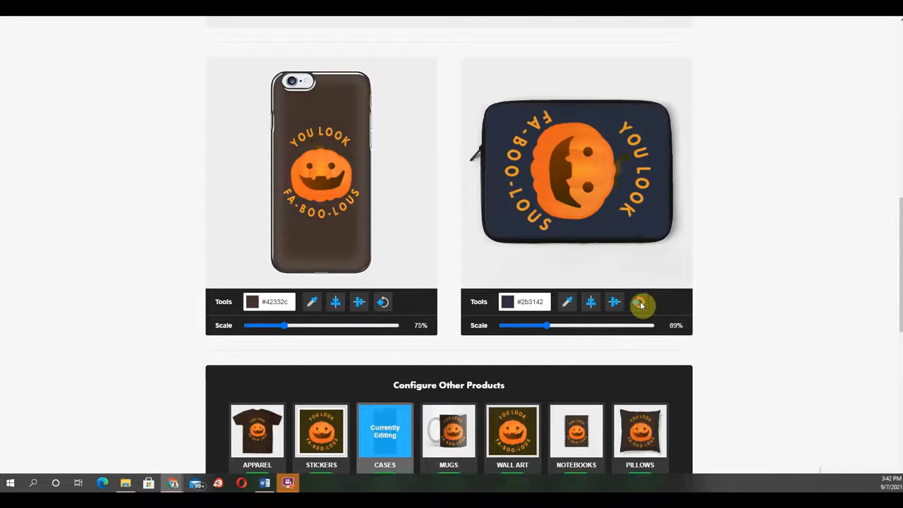
click(639, 304)
click(614, 303)
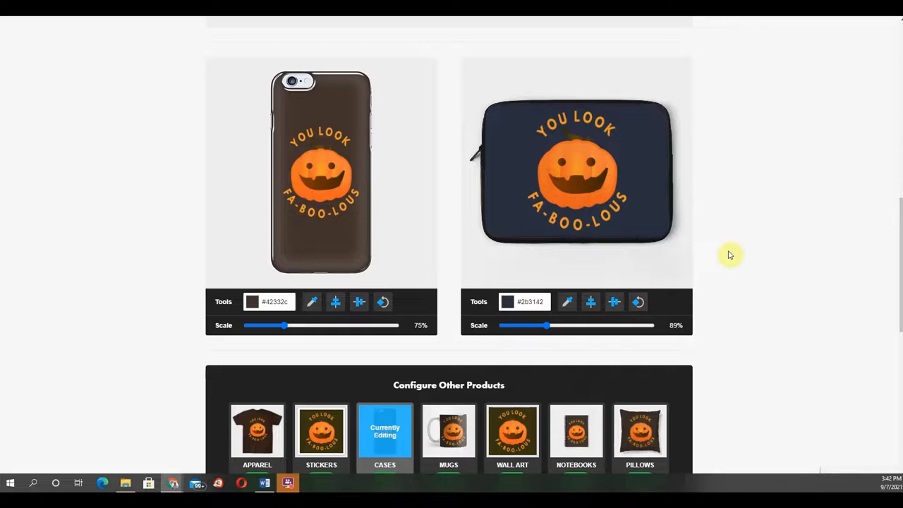
Step: Open Mugs, shift the mug artwork to the wrap's right side, and scale the travel mug artwork to 55%
scroll(487, 388, down, 1)
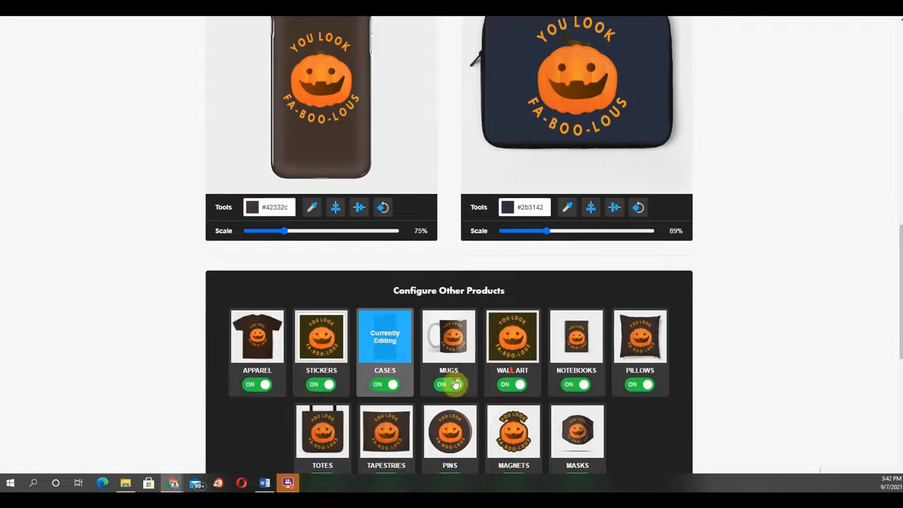
click(457, 351)
scroll(467, 373, up, 2)
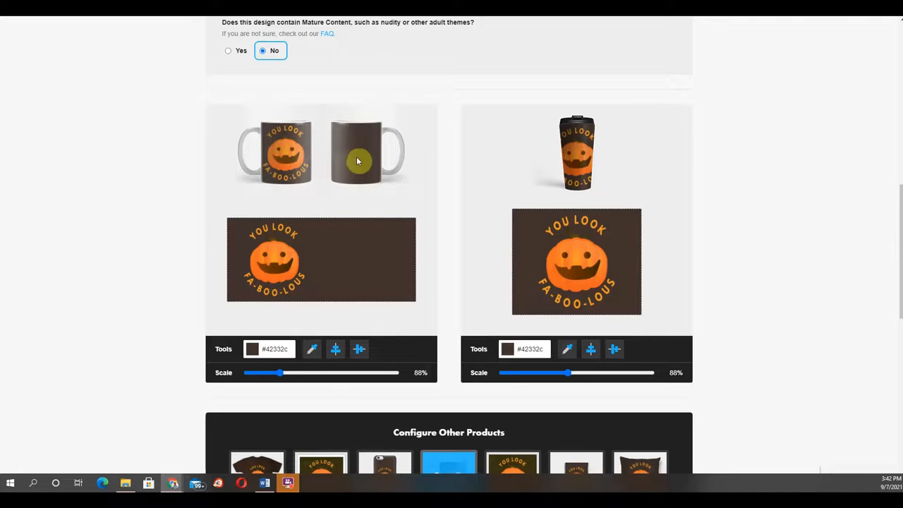
drag(271, 259, 363, 262)
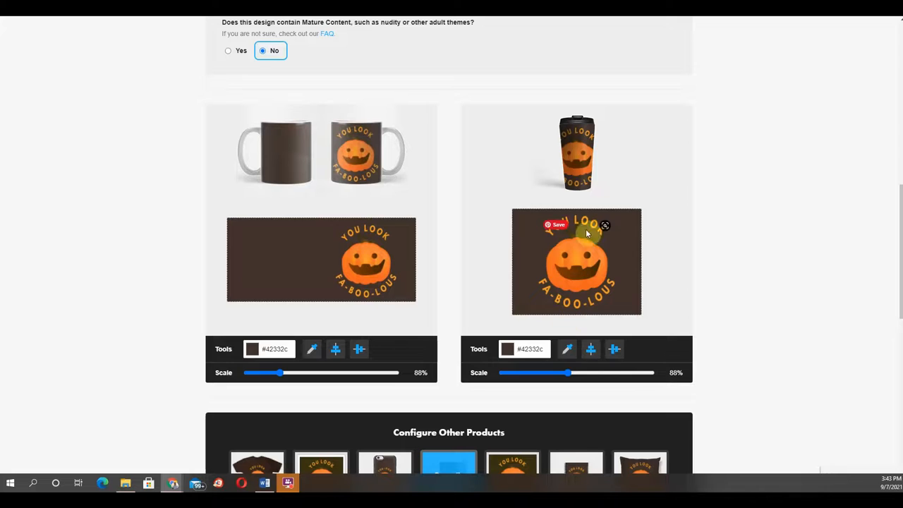
drag(568, 372, 545, 377)
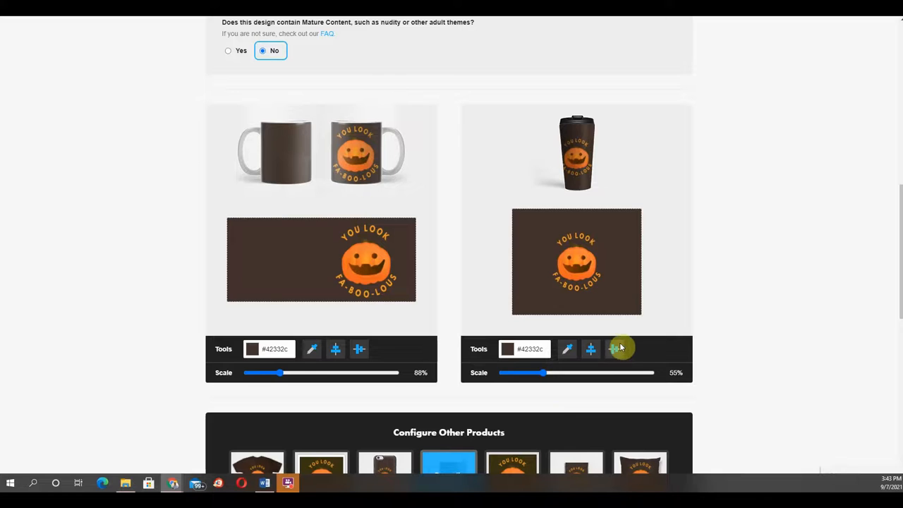
Step: Open Wall Art, switch it to Landscape orientation and set its background color to #3b1813
click(506, 462)
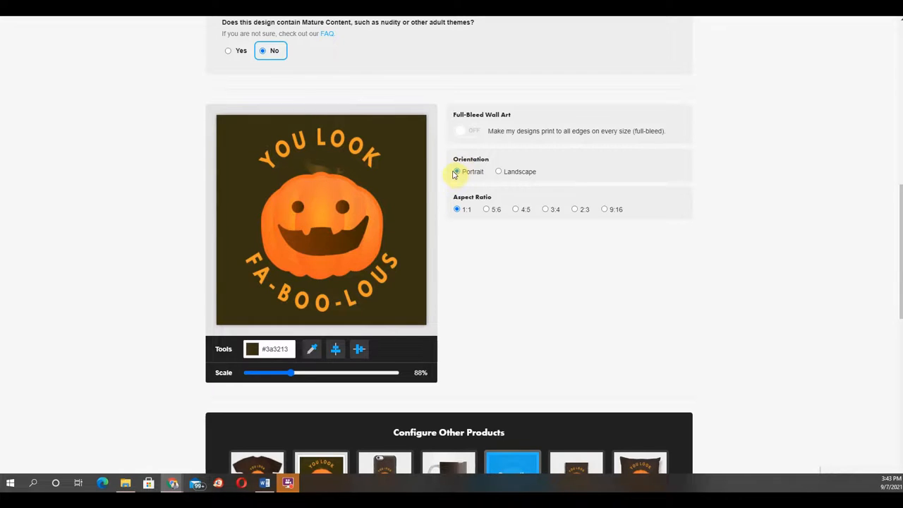
click(500, 173)
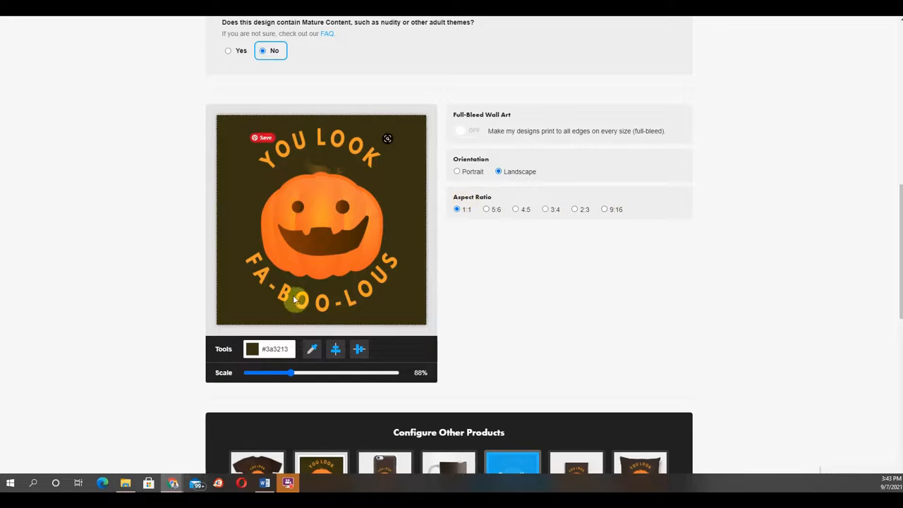
click(252, 349)
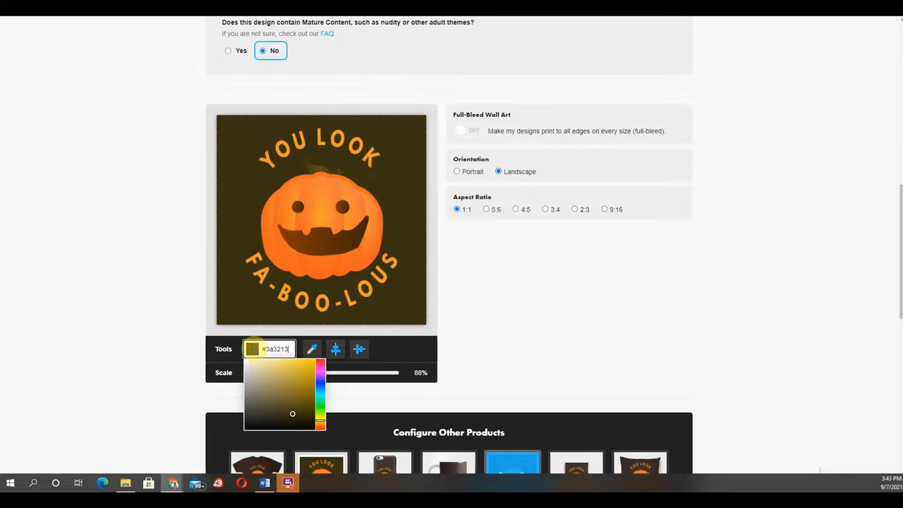
drag(321, 420, 322, 427)
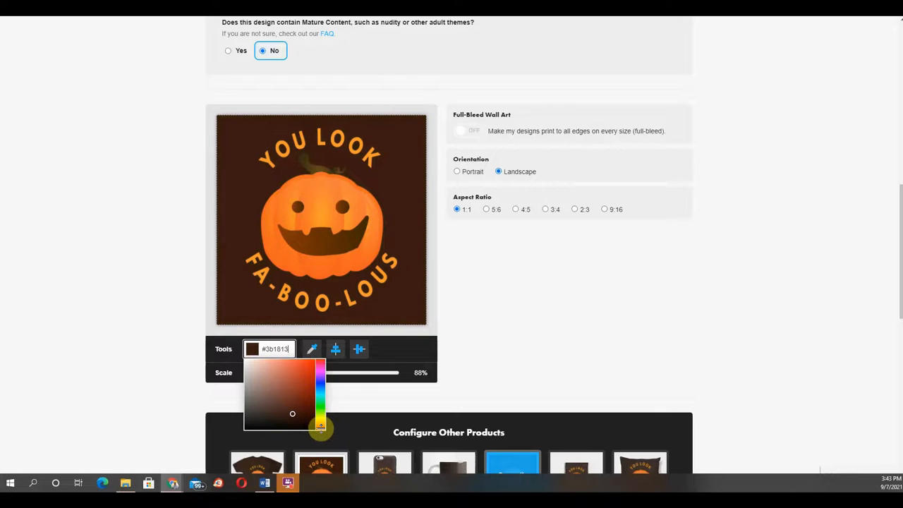
click(568, 322)
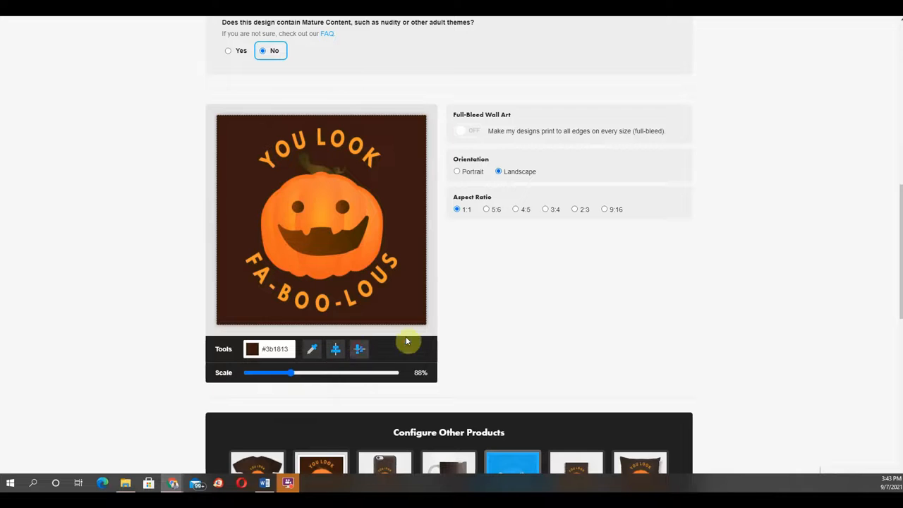
Step: Open Notebooks, scale the spiral notebook artwork to 76% and center it
click(581, 465)
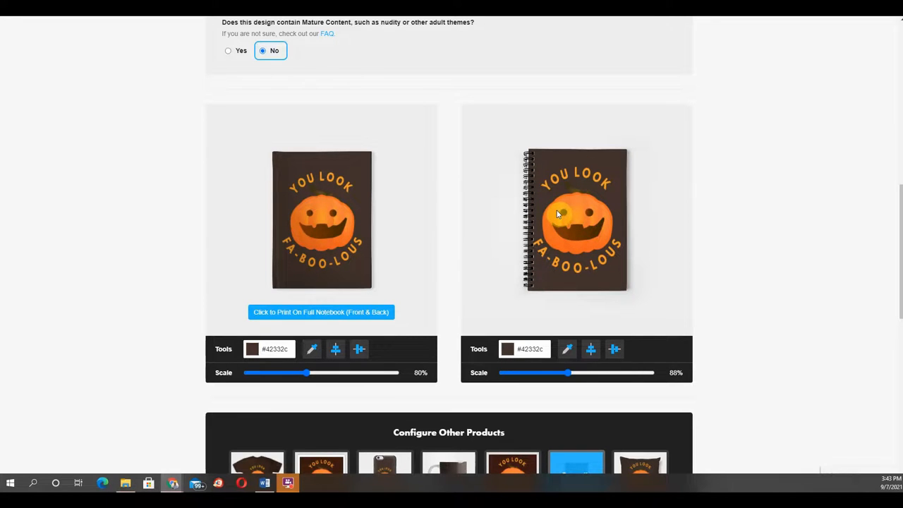
mouse_move(567, 379)
mouse_down()
mouse_move(549, 375)
mouse_move(573, 373)
mouse_move(560, 373)
mouse_up()
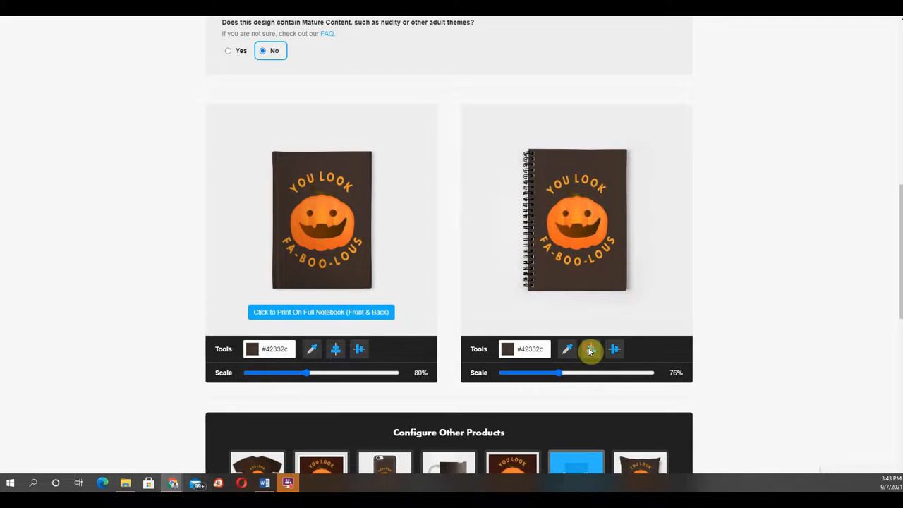
click(591, 351)
Step: Review the Pillows and Tote Bags product previews
scroll(611, 332, down, 1)
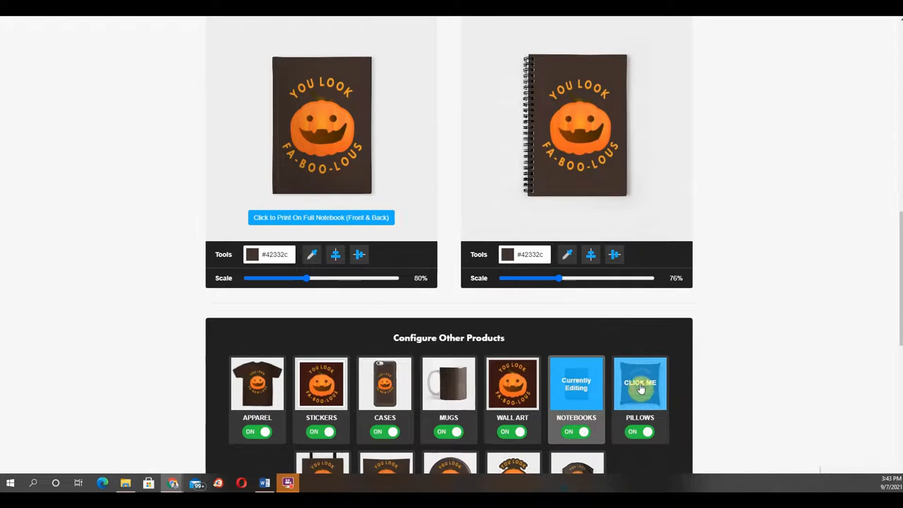
click(641, 388)
scroll(631, 379, up, 2)
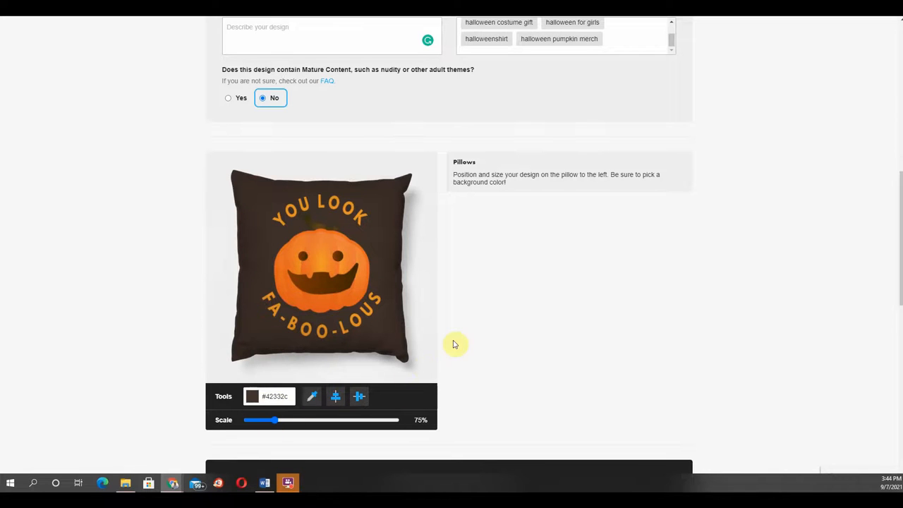
scroll(454, 344, down, 3)
click(324, 425)
scroll(338, 390, up, 1)
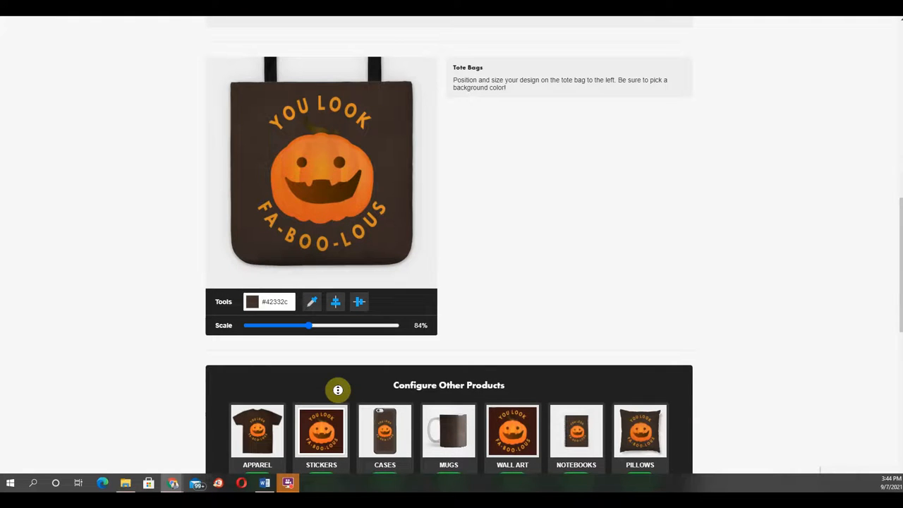
scroll(338, 391, up, 3)
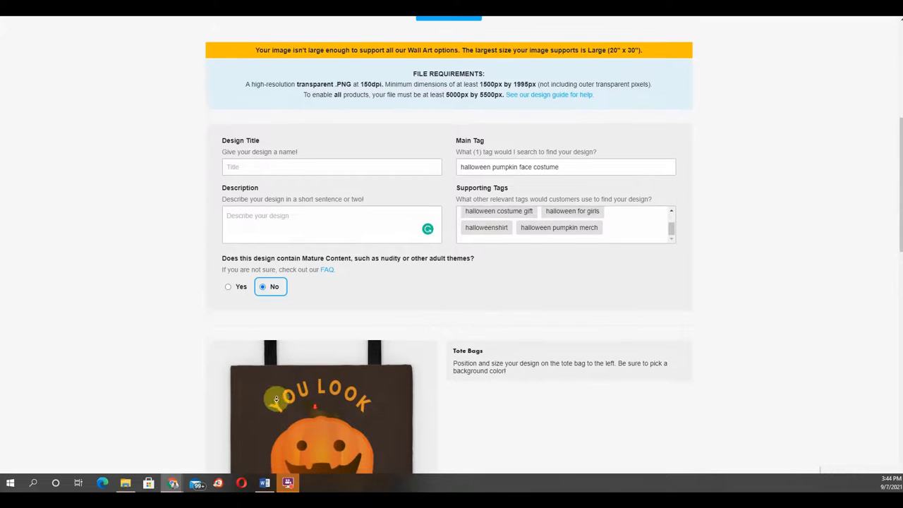
scroll(224, 435, down, 2)
scroll(224, 435, down, 3)
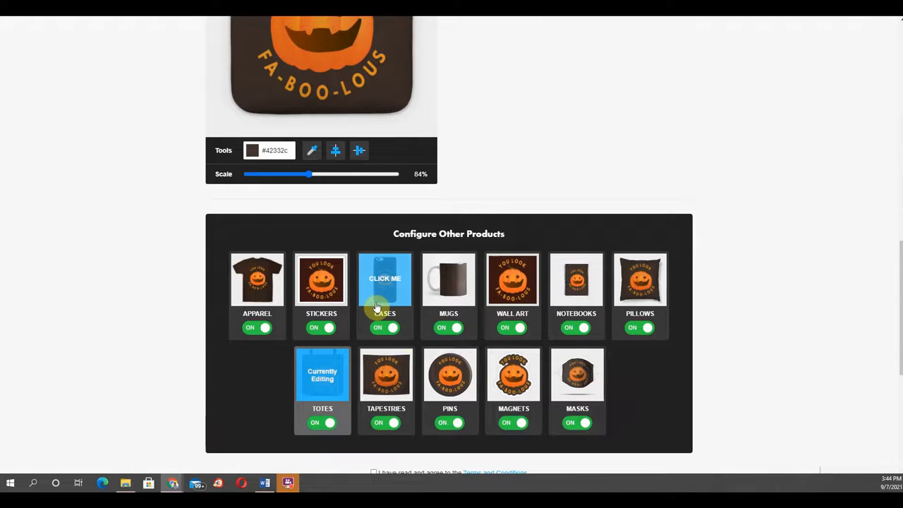
Step: Open Tapestries, set Portrait orientation, and scale the medium/large and small tapestry artwork to 82% and 84%
click(397, 374)
scroll(397, 374, up, 3)
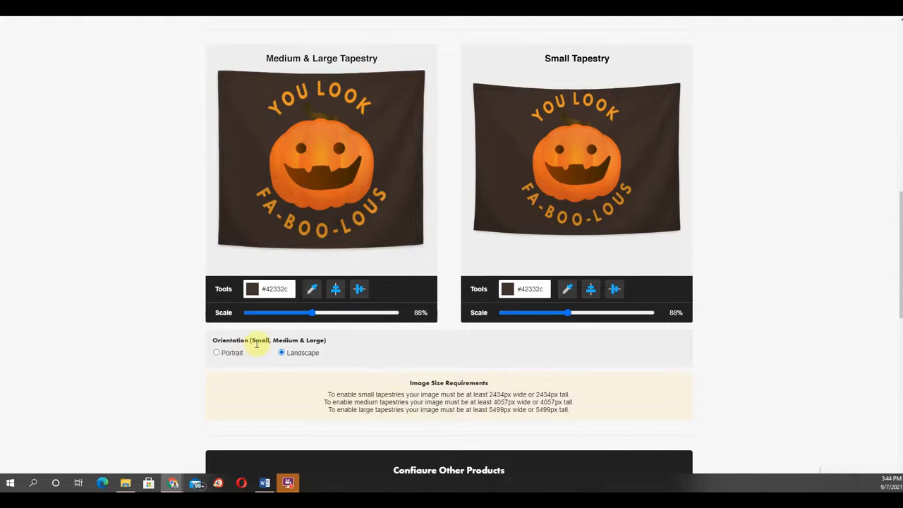
click(216, 355)
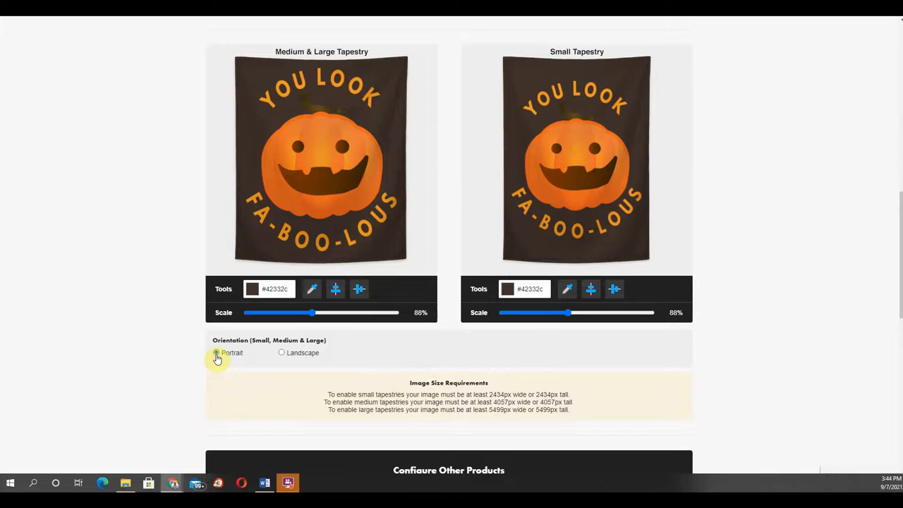
click(282, 354)
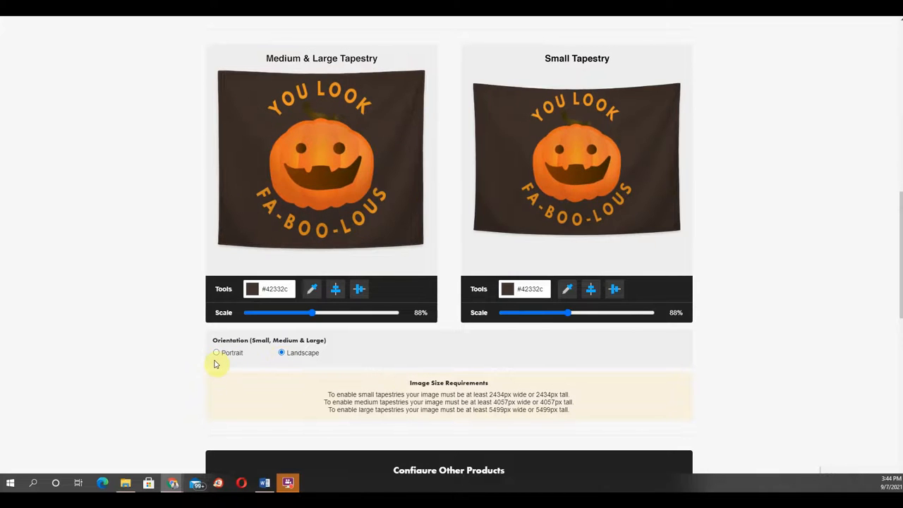
click(217, 355)
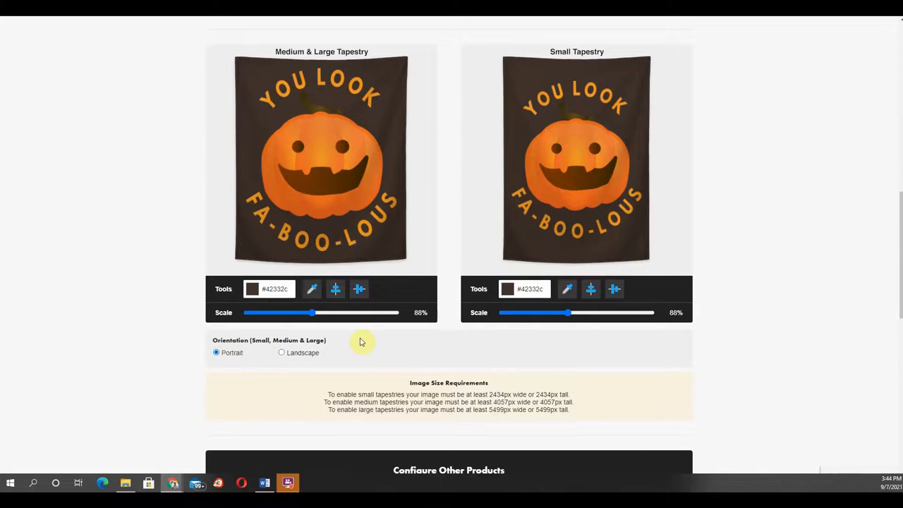
drag(312, 314, 309, 314)
drag(569, 315, 565, 314)
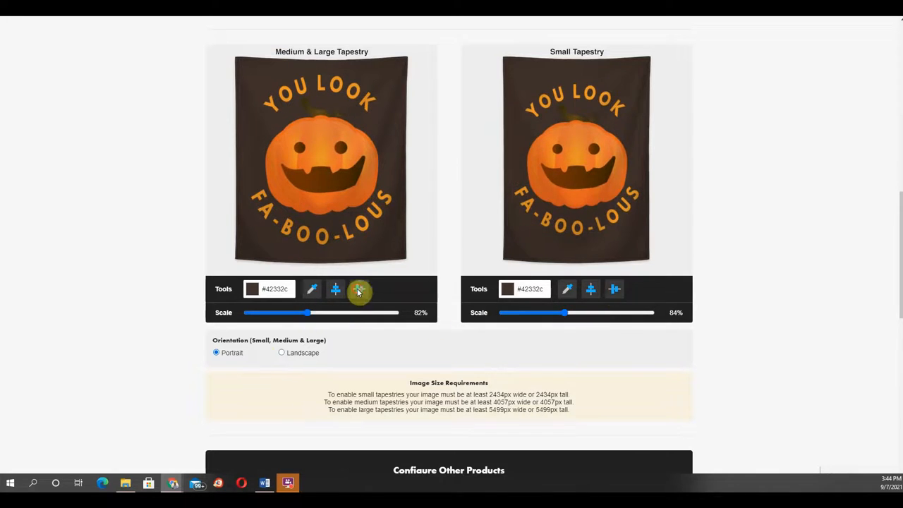
Step: Open Pins, pick background color #64491c from the artwork with the eyedropper, and apply it to pins only
scroll(343, 414, down, 3)
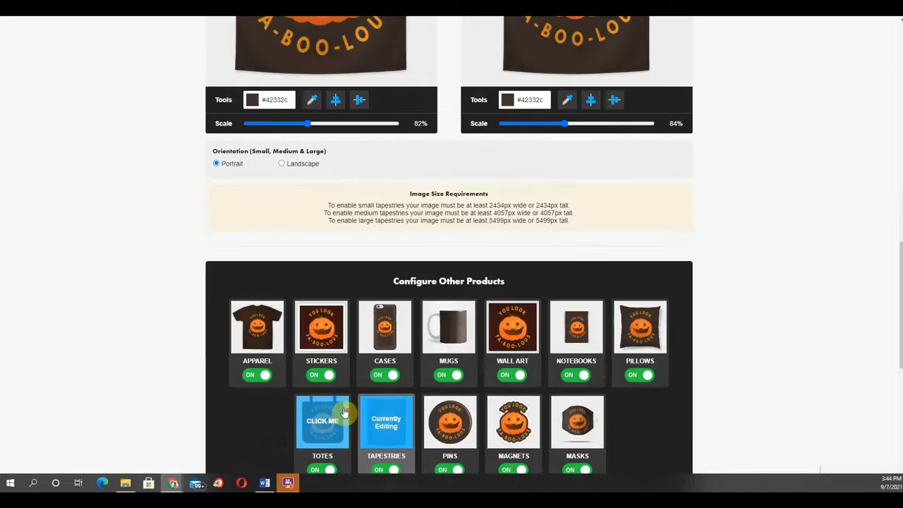
click(449, 418)
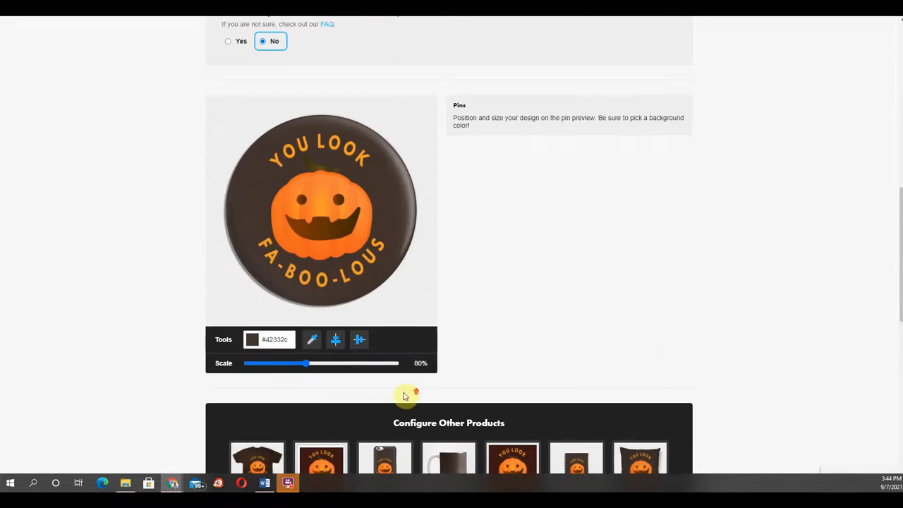
click(272, 341)
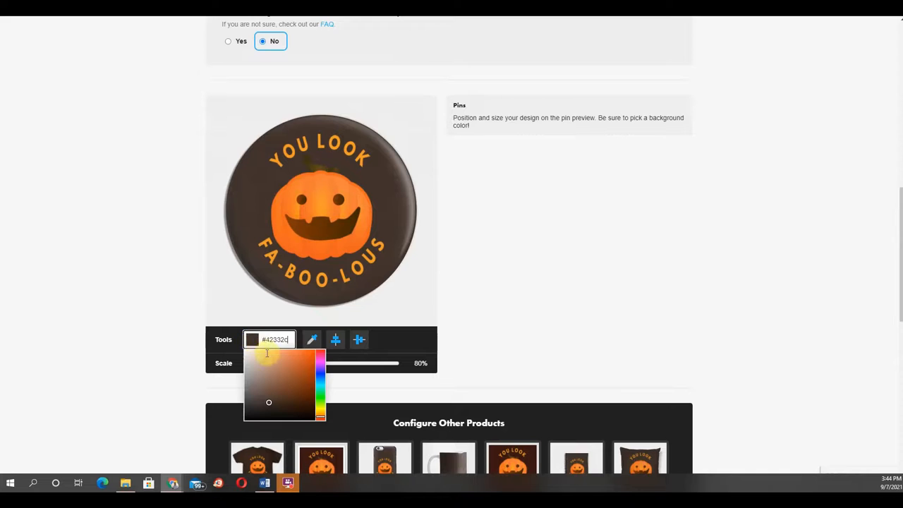
click(312, 339)
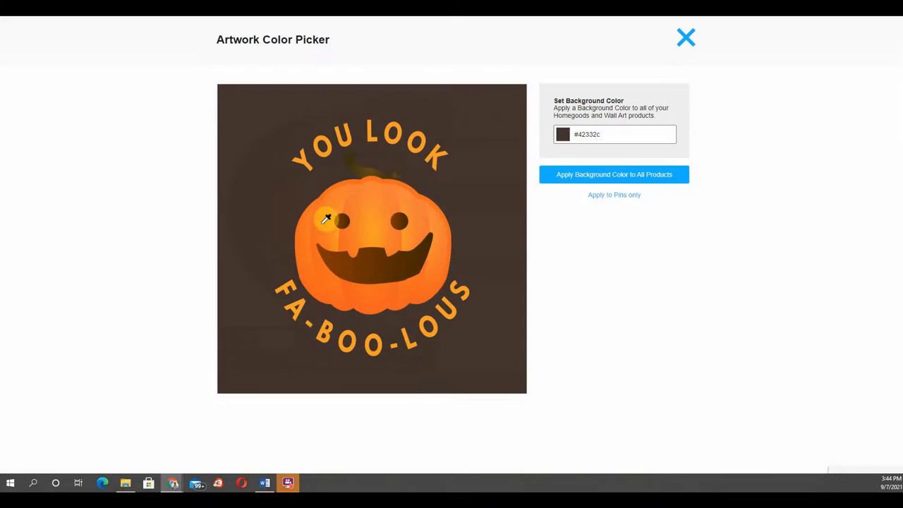
click(344, 229)
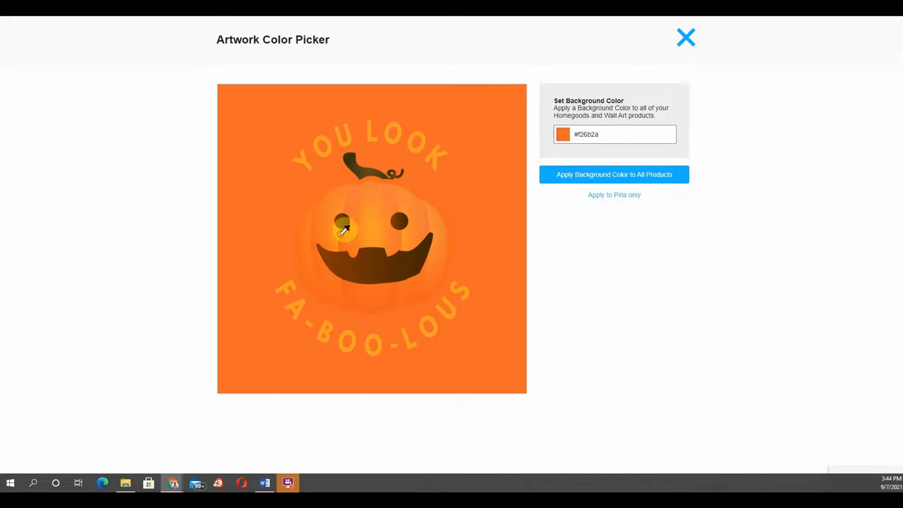
click(372, 167)
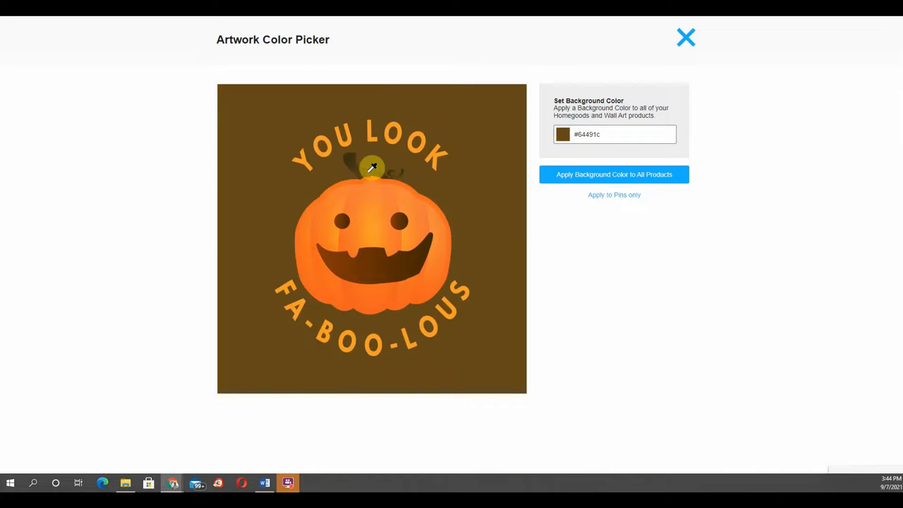
click(606, 196)
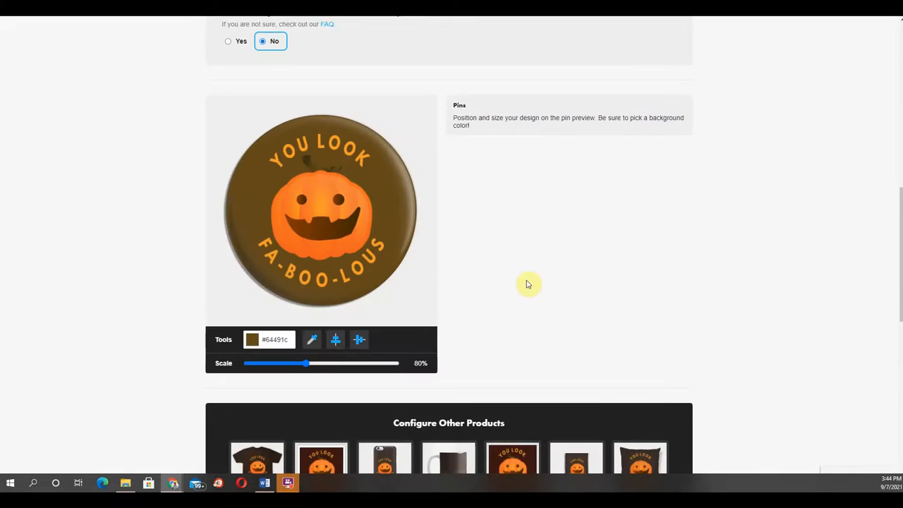
Step: Open Magnets and set the magnet layout to Circle
scroll(529, 280, down, 3)
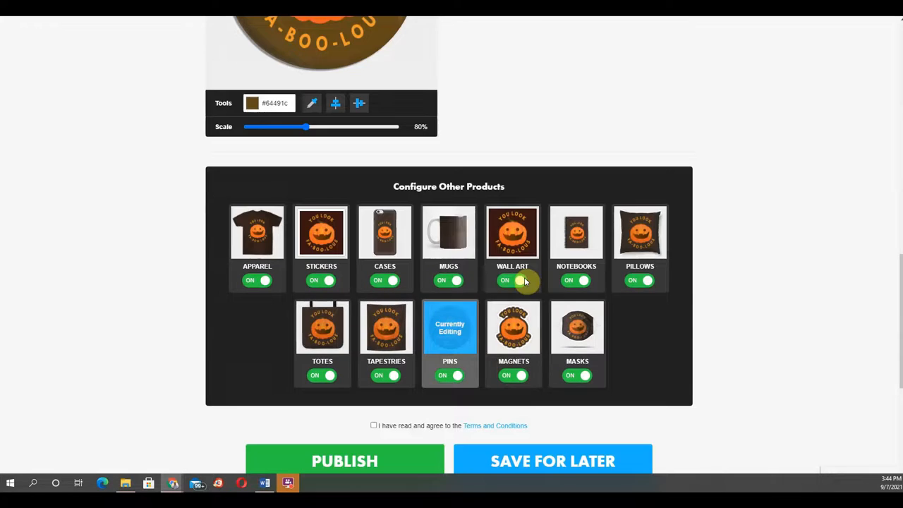
click(520, 344)
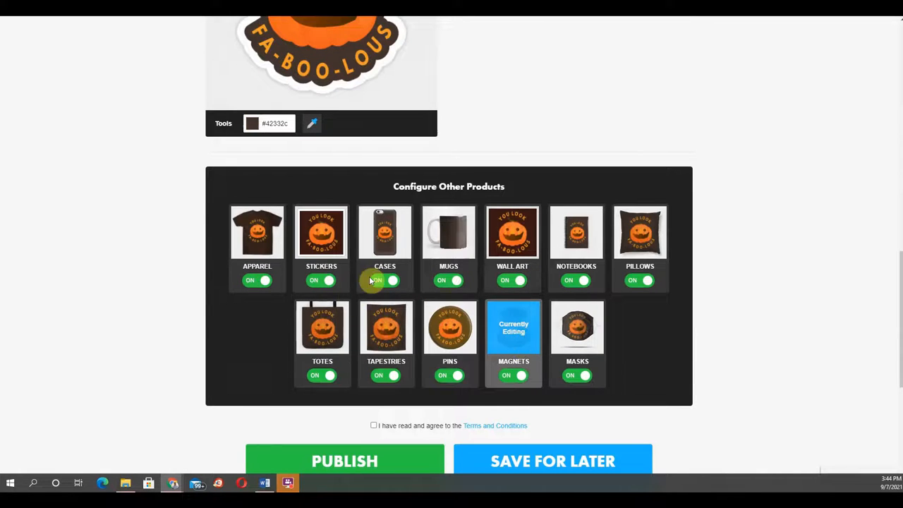
scroll(373, 276, up, 3)
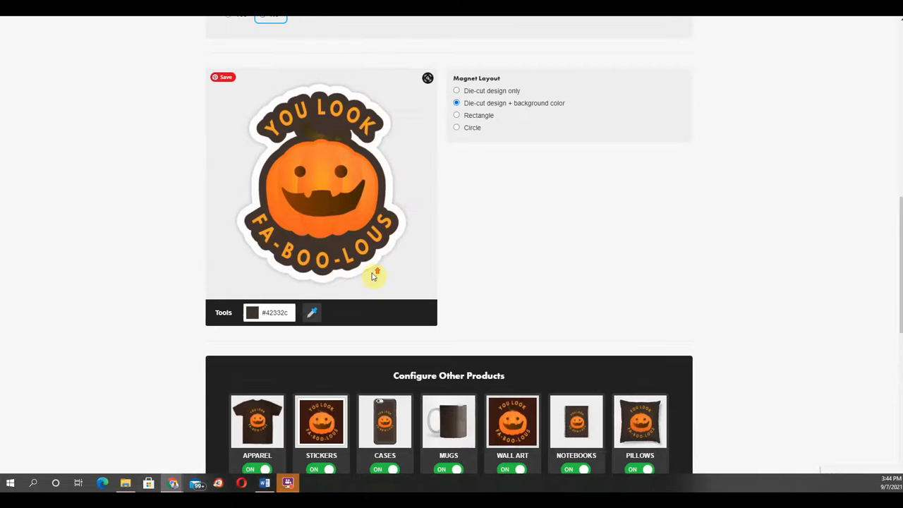
click(456, 92)
click(455, 105)
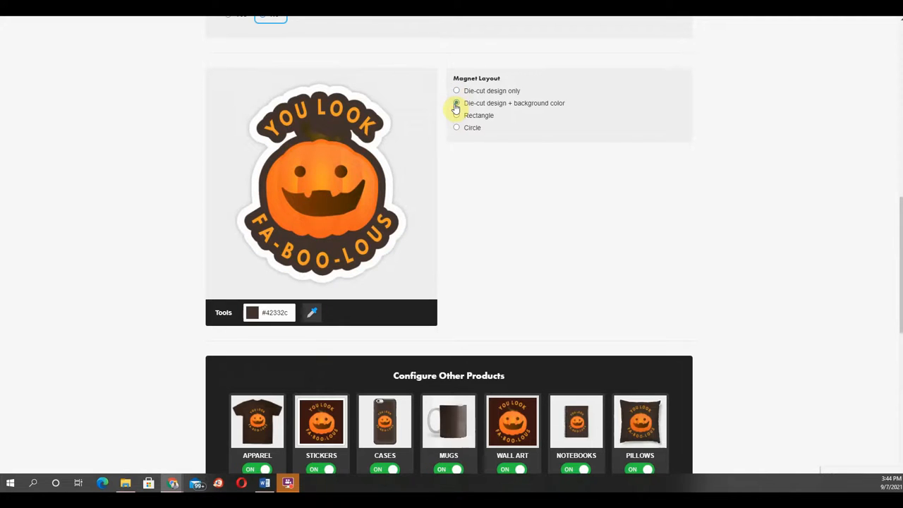
click(456, 116)
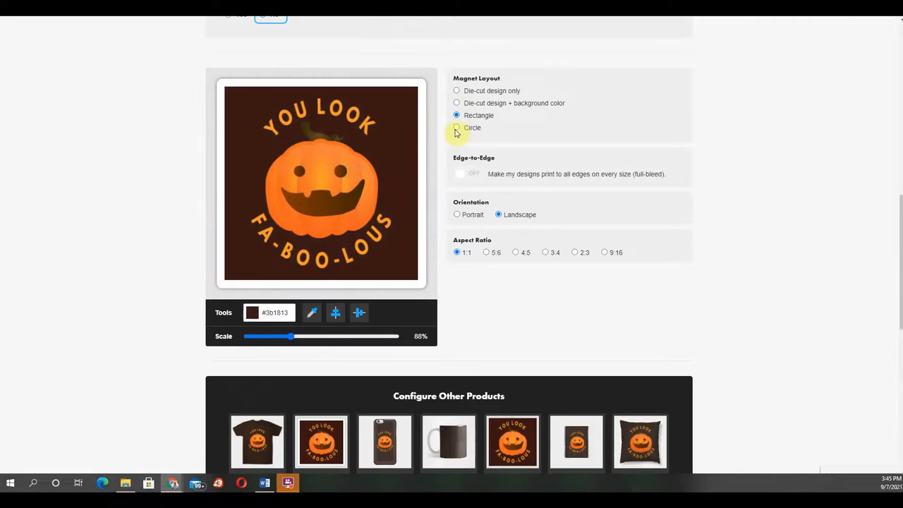
click(457, 129)
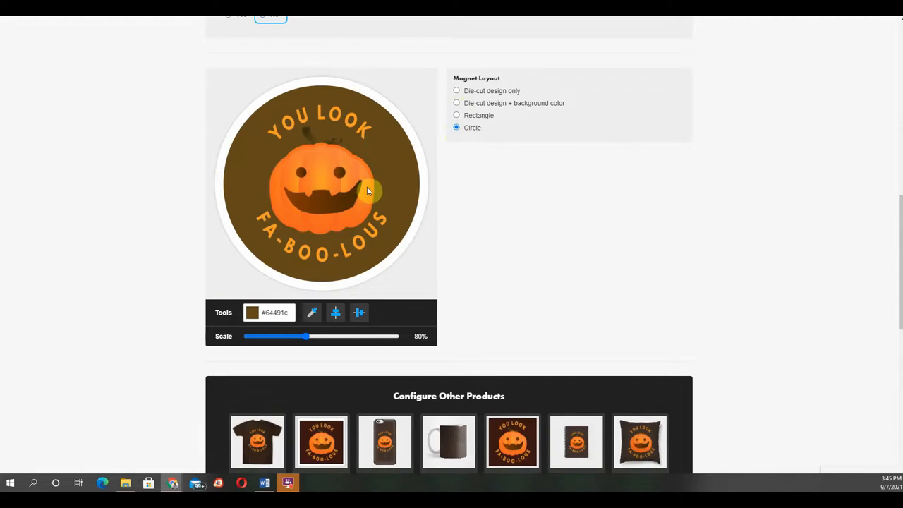
Step: Use the eyedropper to pick background color #3a3213 from the artwork and apply it to pins and magnets only
click(312, 313)
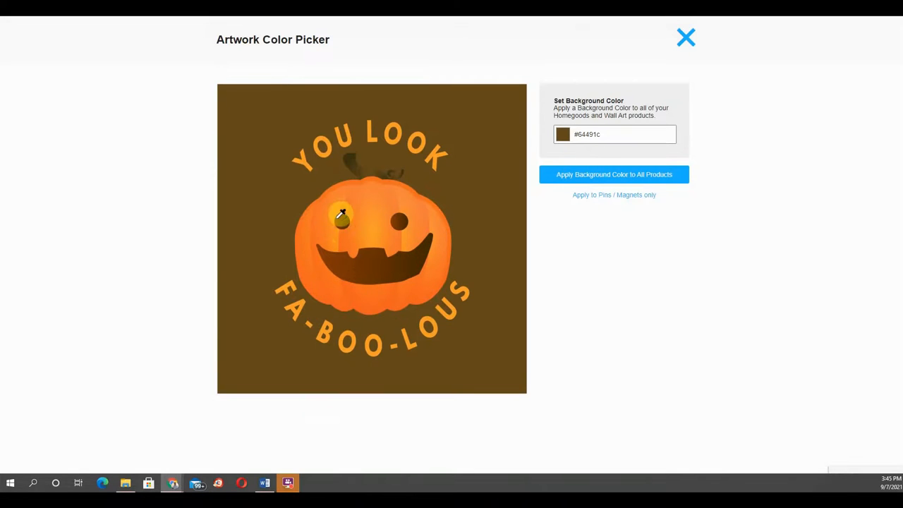
click(349, 150)
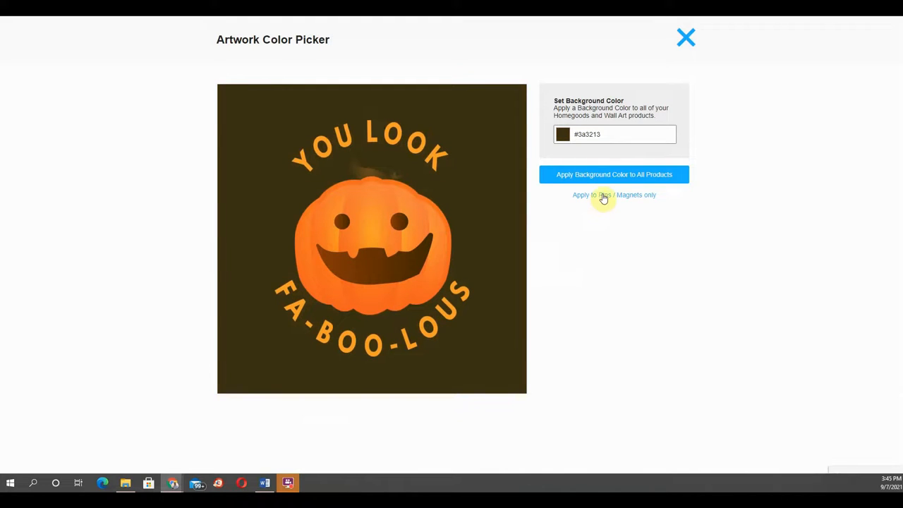
click(632, 197)
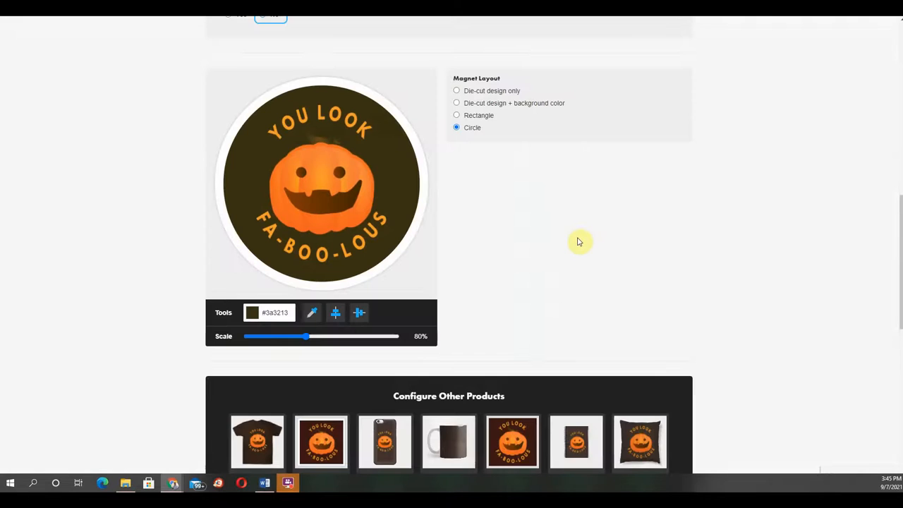
Step: Open Masks and scale the left mask preview's artwork to 83%
scroll(572, 240, down, 2)
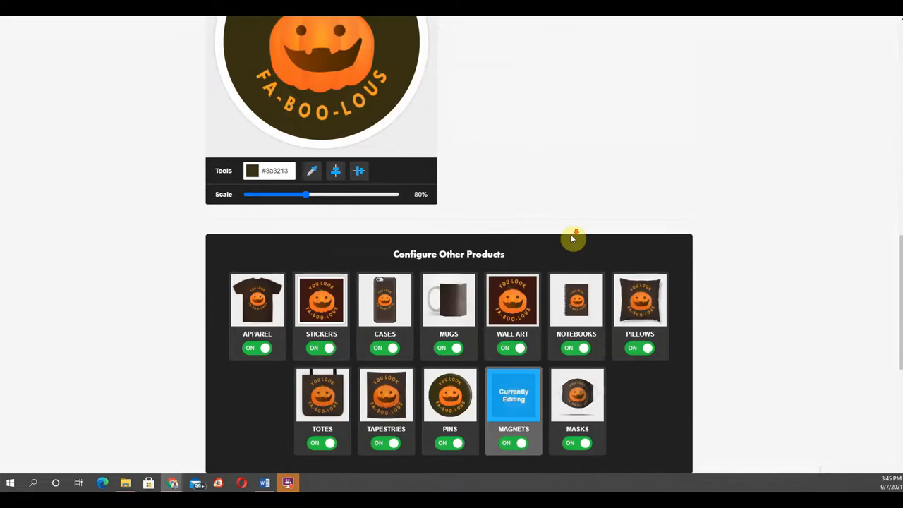
scroll(572, 239, down, 3)
click(571, 227)
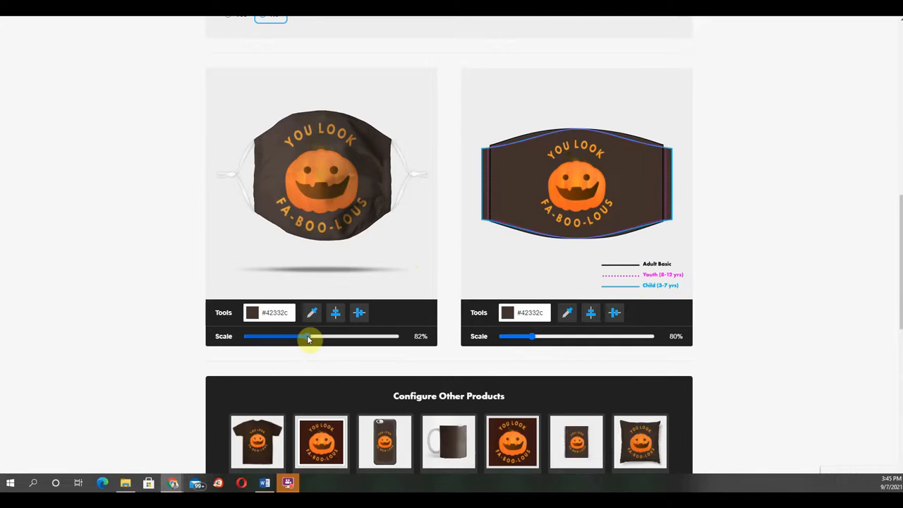
mouse_move(308, 340)
mouse_down()
mouse_move(299, 343)
mouse_move(313, 343)
mouse_up()
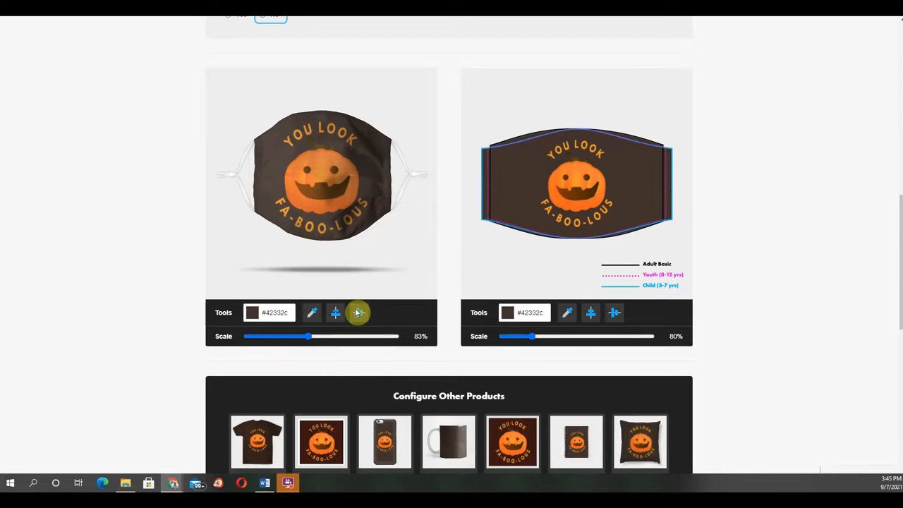
scroll(63, 383, down, 2)
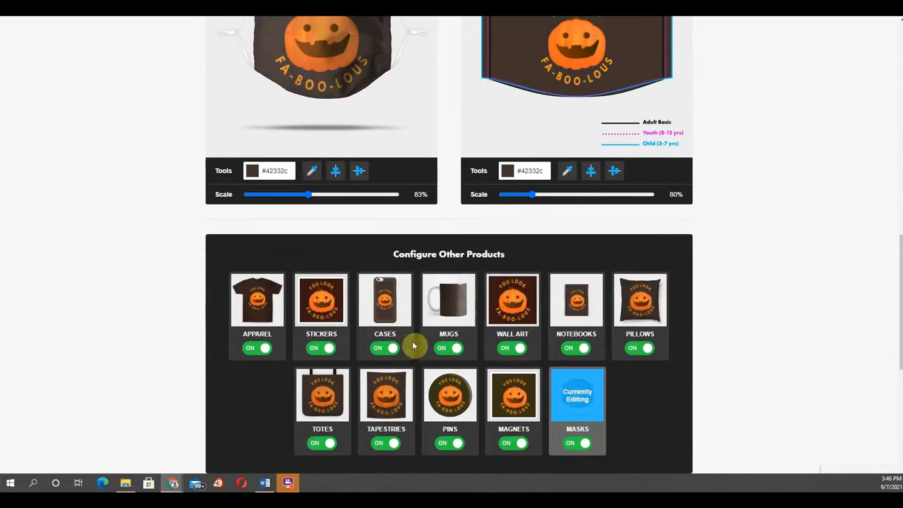
scroll(234, 377, down, 4)
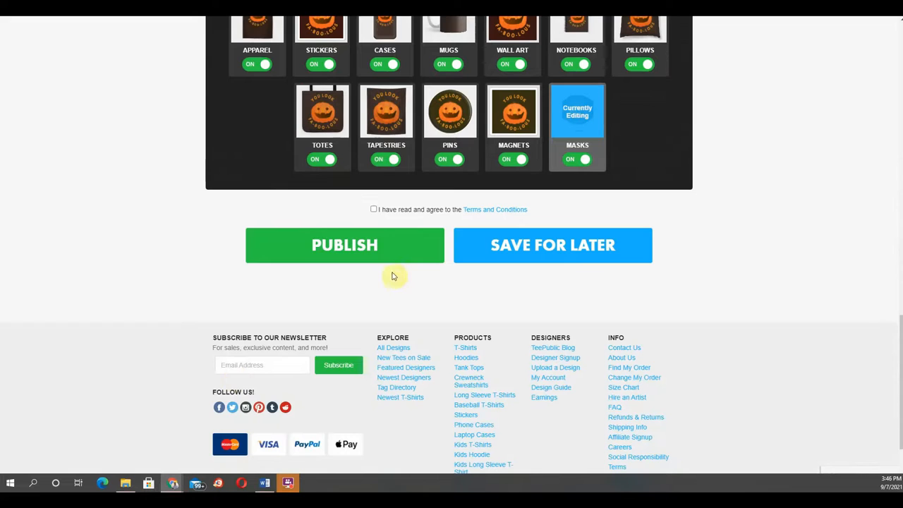